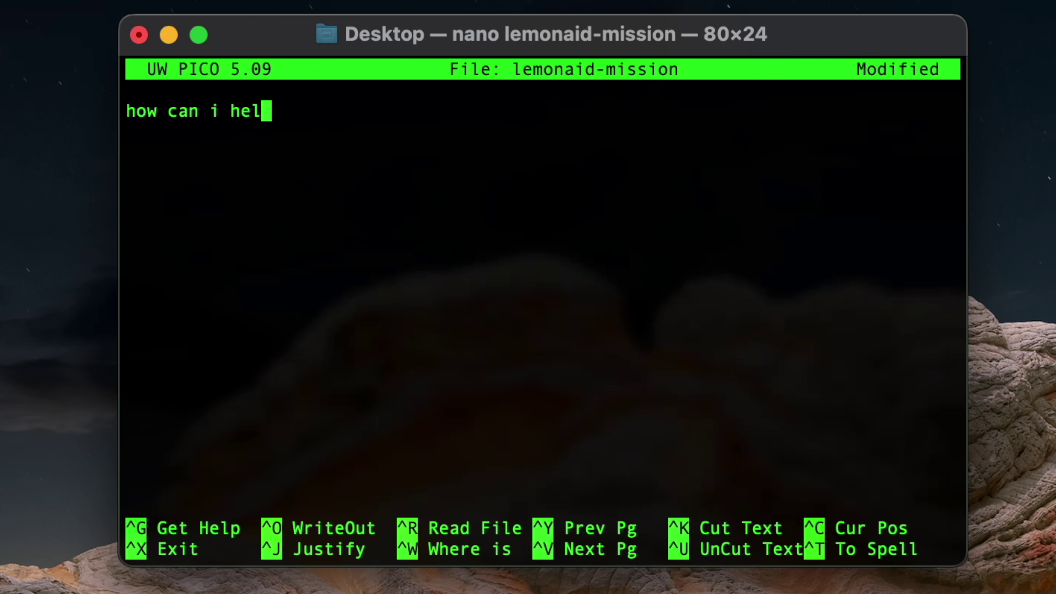
# Type 'how can i help other music producers interact with a.i. in a way that is... easy??' into the lemonaid-mission note
pyautogui.write('er music producer')
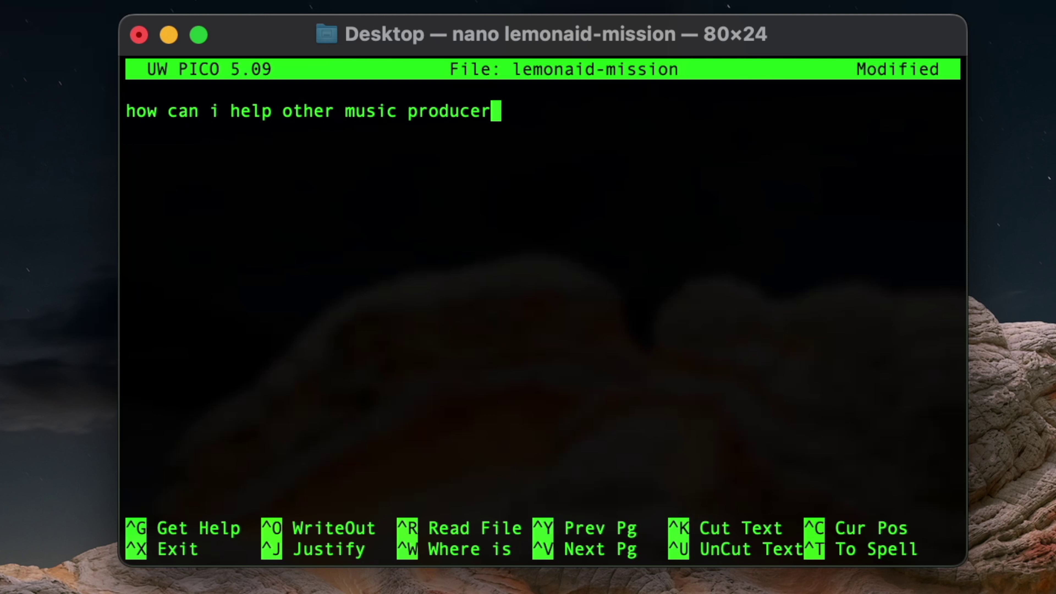
pyautogui.write('s interact with a.i. ')
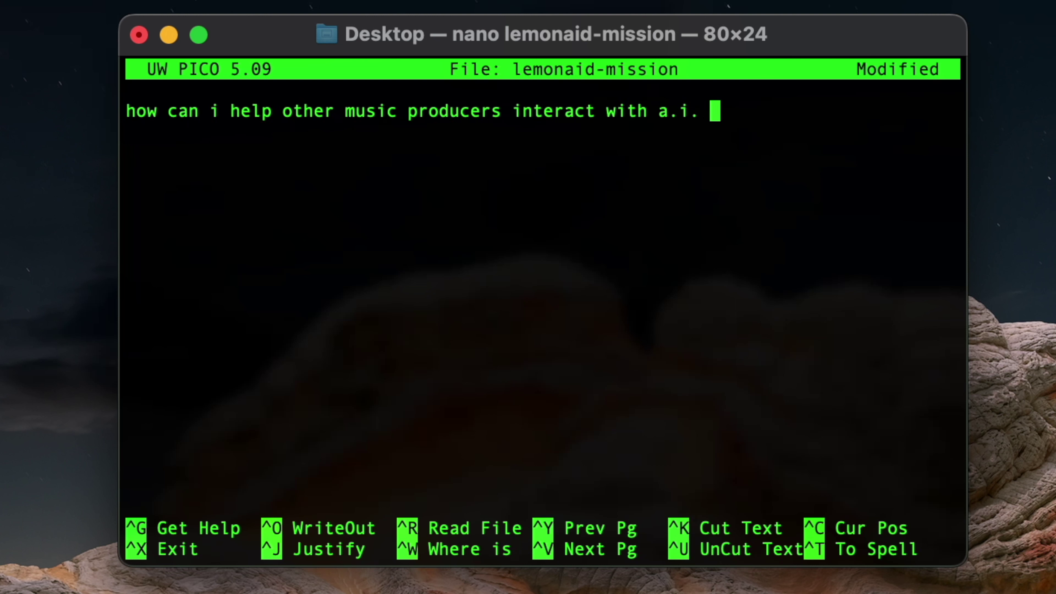
pyautogui.write('in a way that is... ')
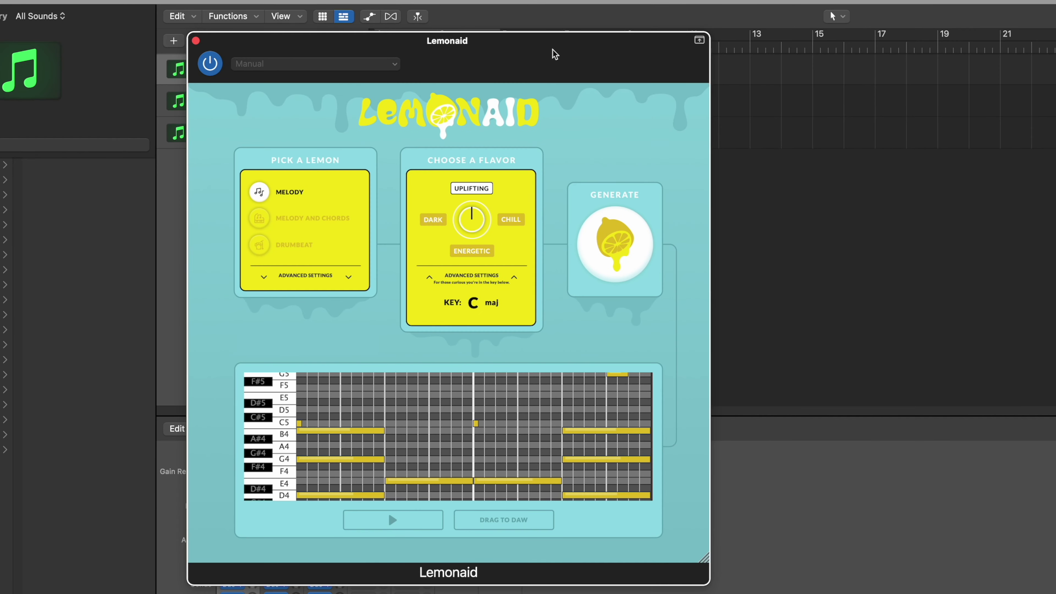
# Drag the Lemonaid plug-in window to the right, clearing the track list and mixer
pyautogui.moveTo(428, 59); pyautogui.dragTo(448, 48)
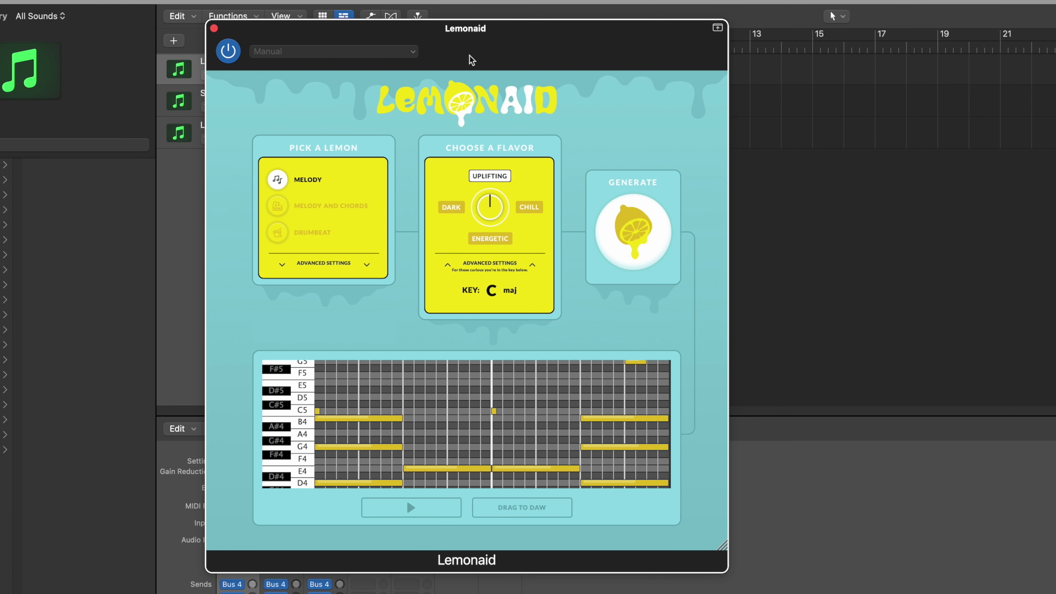
pyautogui.moveTo(472, 60); pyautogui.dragTo(543, 60)
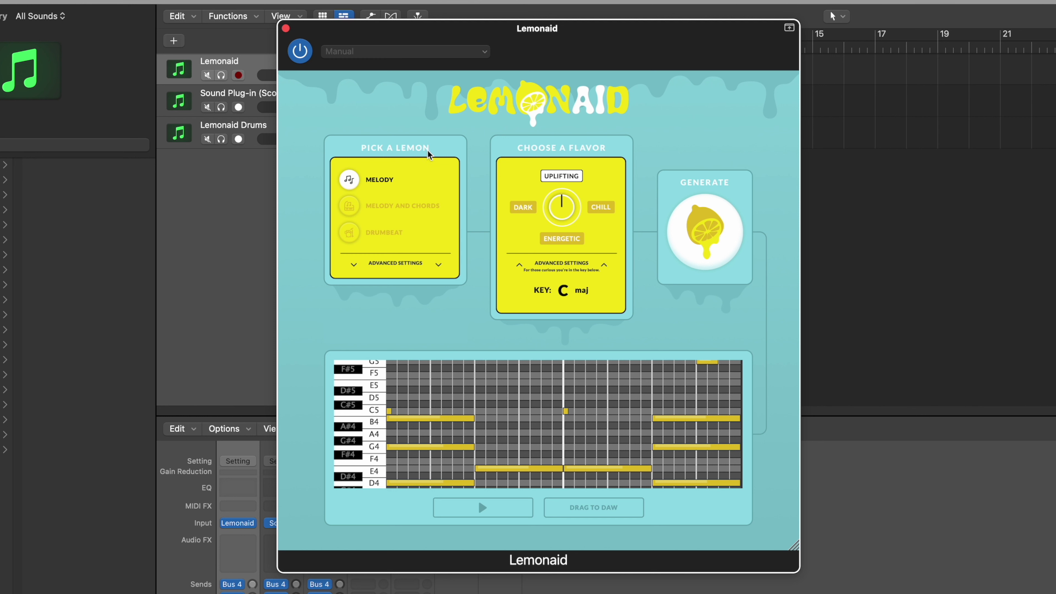
# Cycle through the Melody and Chords, Drumbeat and Melody lemon types, ending on Melody
pyautogui.click(391, 200)
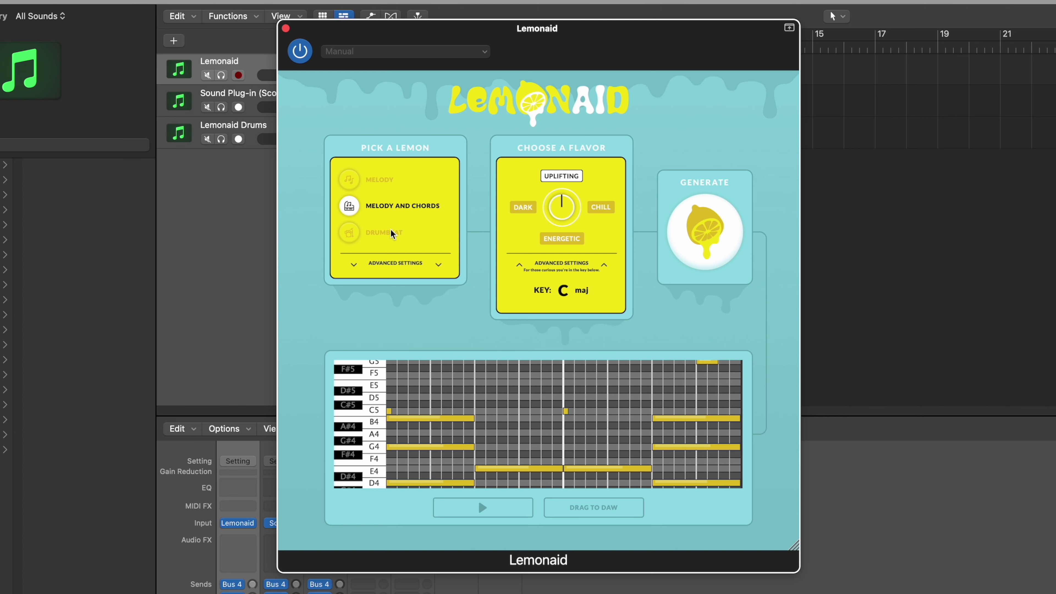
pyautogui.click(390, 230)
pyautogui.click(381, 185)
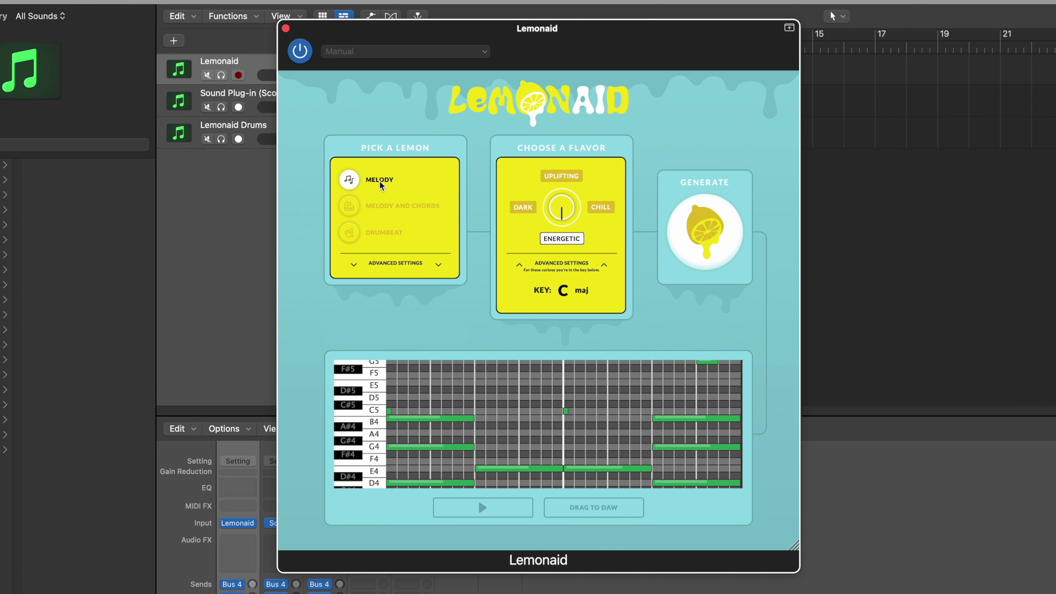
pyautogui.click(375, 208)
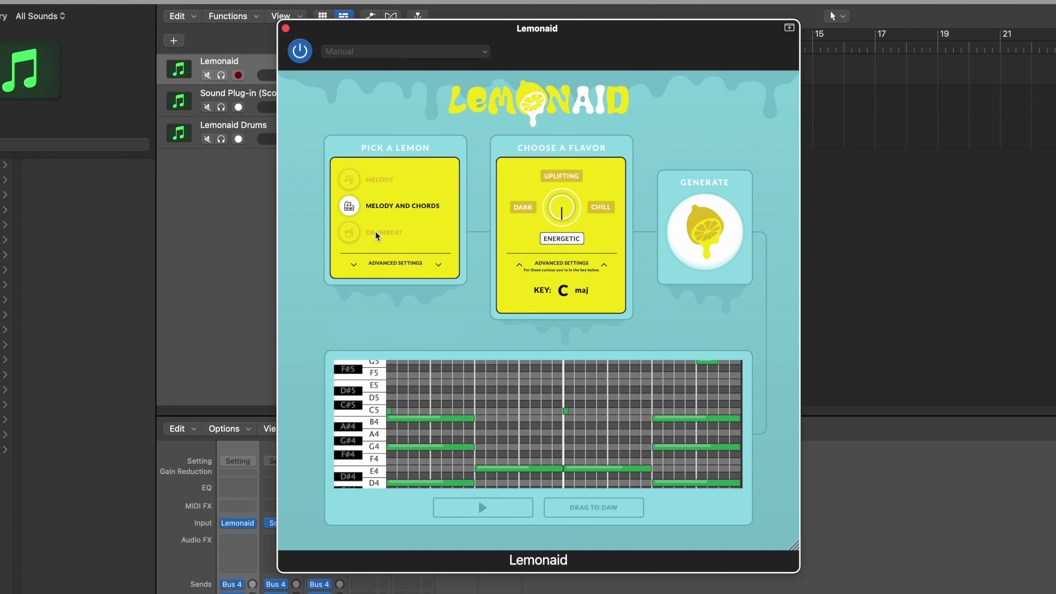
pyautogui.click(376, 181)
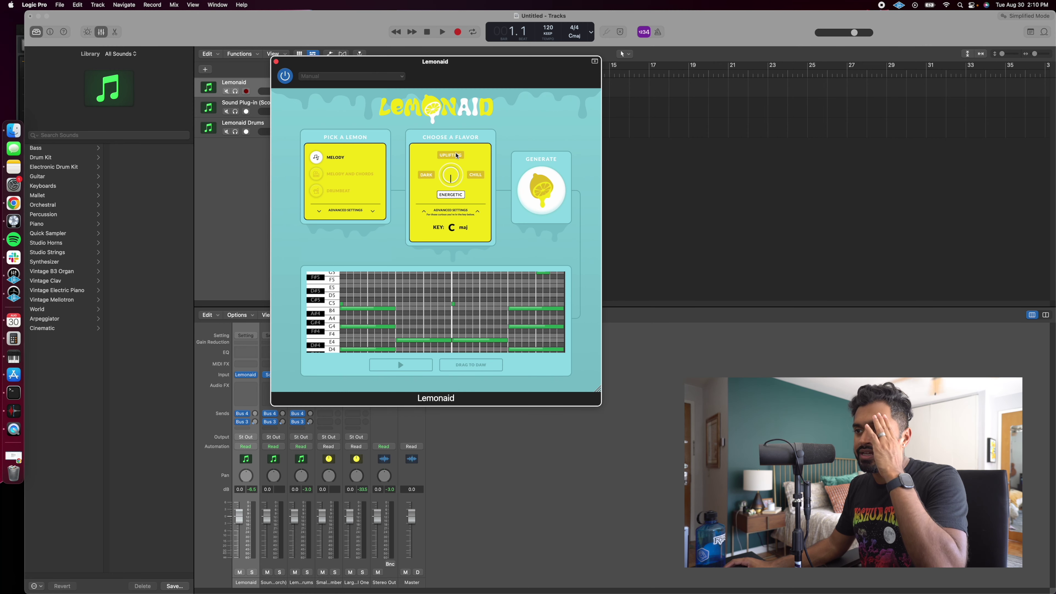
# Generate a new Uplifting melody in F major in Lemonaid and stop its preview
pyautogui.click(455, 162)
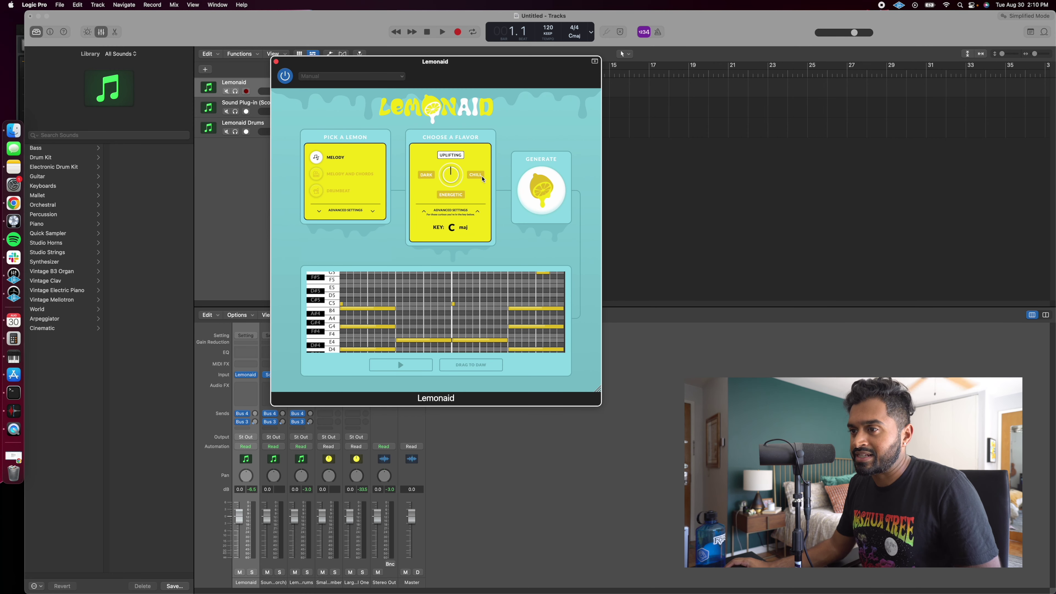
pyautogui.scroll(2, 474, 278)
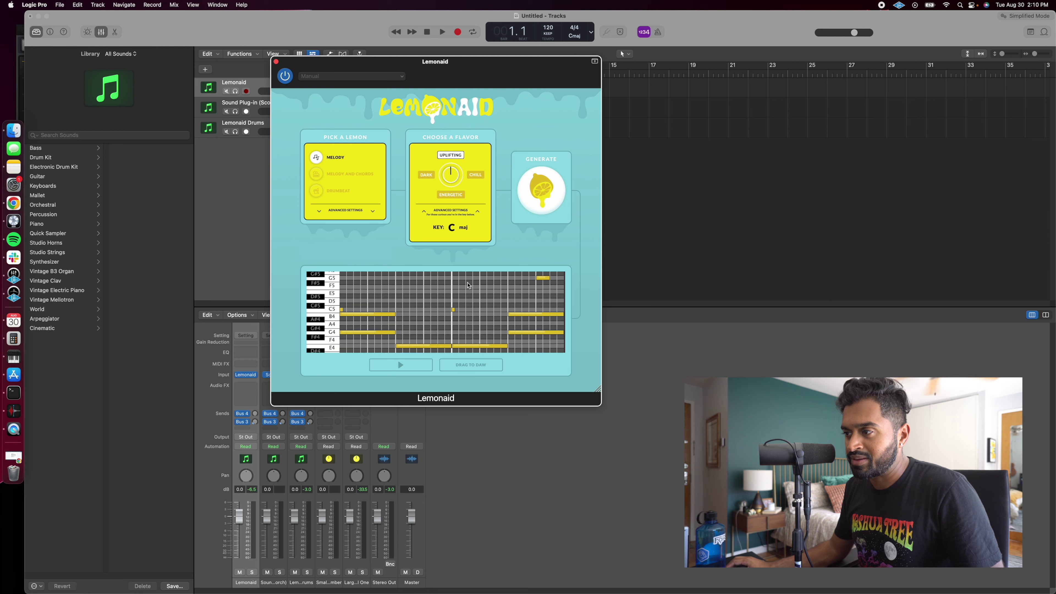
pyautogui.click(539, 196)
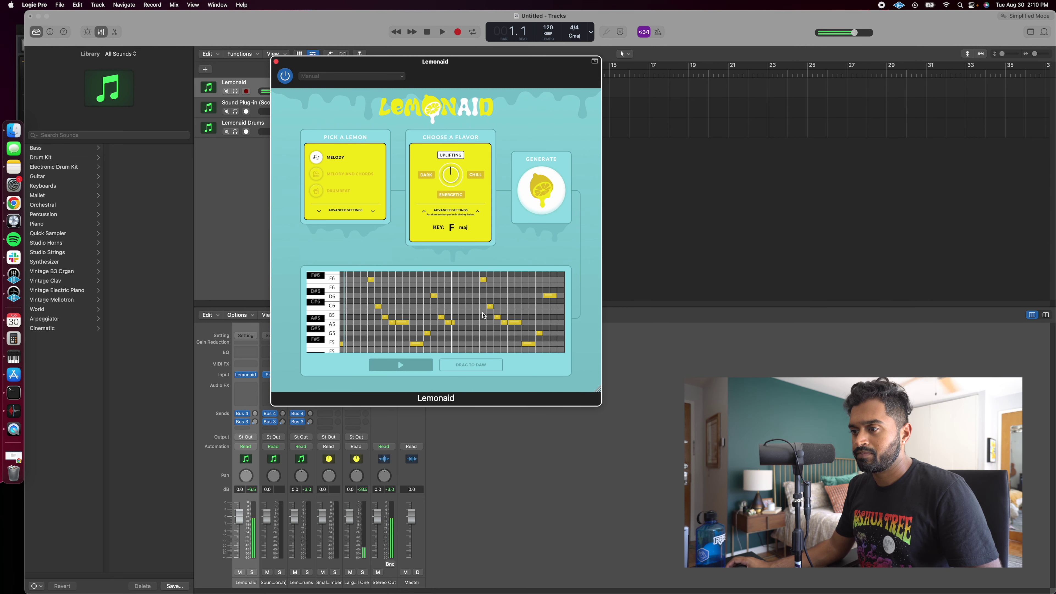
pyautogui.scroll(-1, 482, 314)
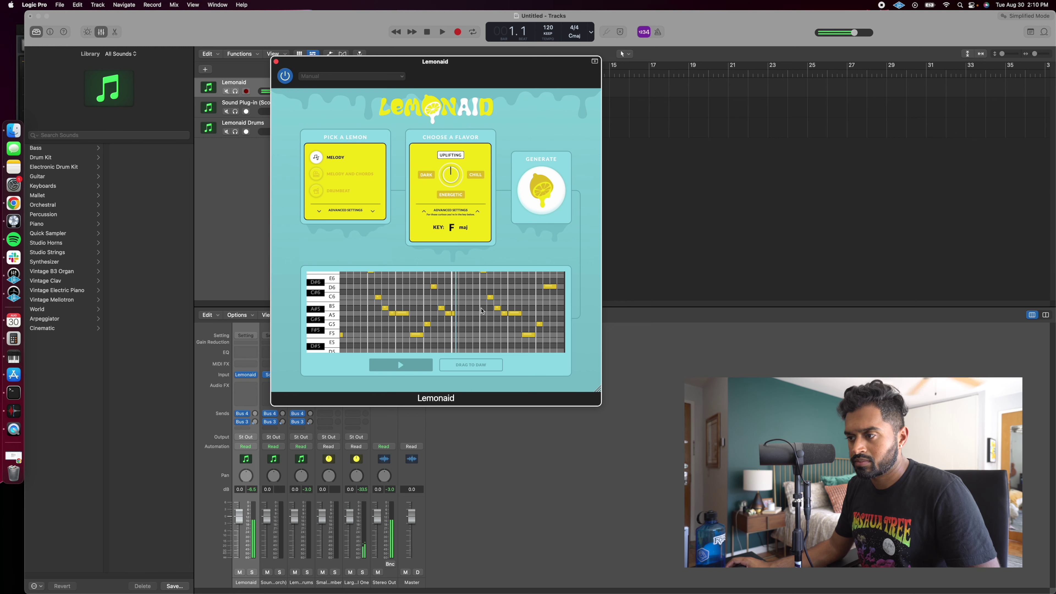
pyautogui.scroll(3, 482, 311)
pyautogui.scroll(-2, 482, 312)
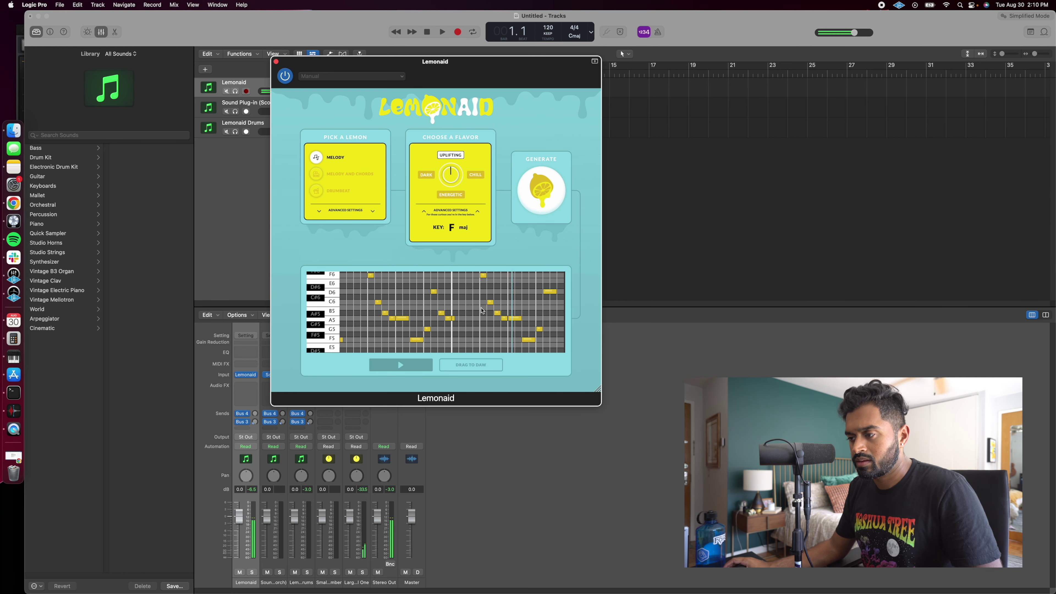
pyautogui.click(406, 366)
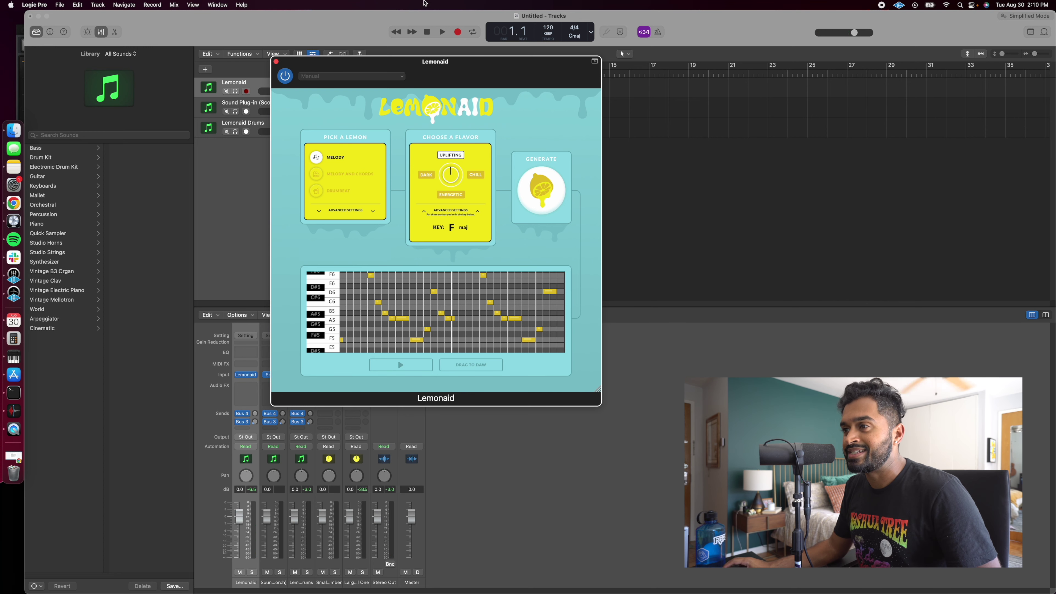
# Drop the melody onto the Sound Plug-in track at bar 1, inspect its notes, then delete the region
pyautogui.moveTo(453, 73); pyautogui.dragTo(689, 17)
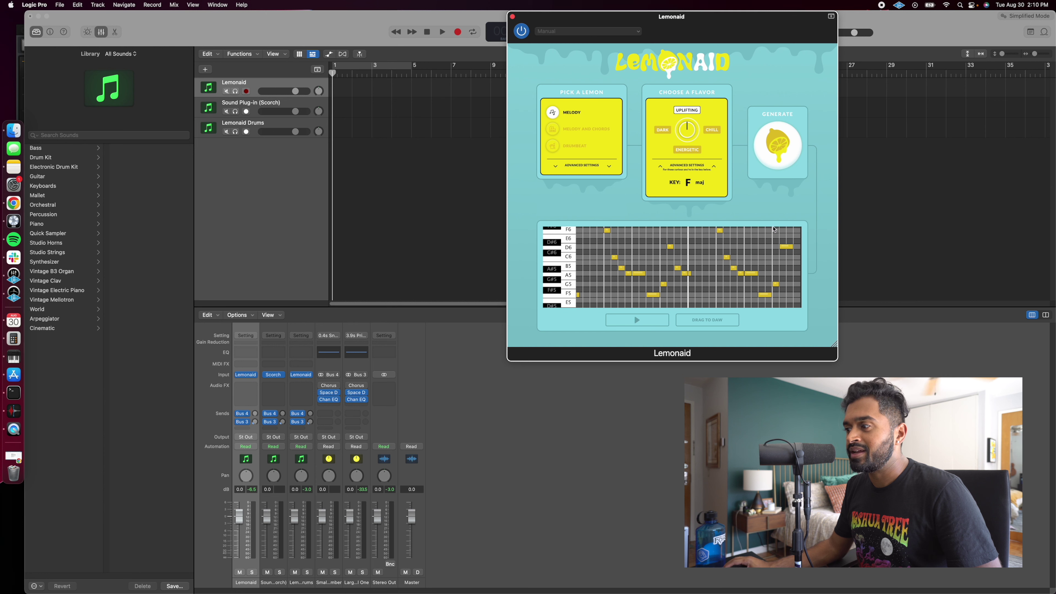
pyautogui.moveTo(714, 322); pyautogui.dragTo(366, 124)
pyautogui.doubleClick(370, 118)
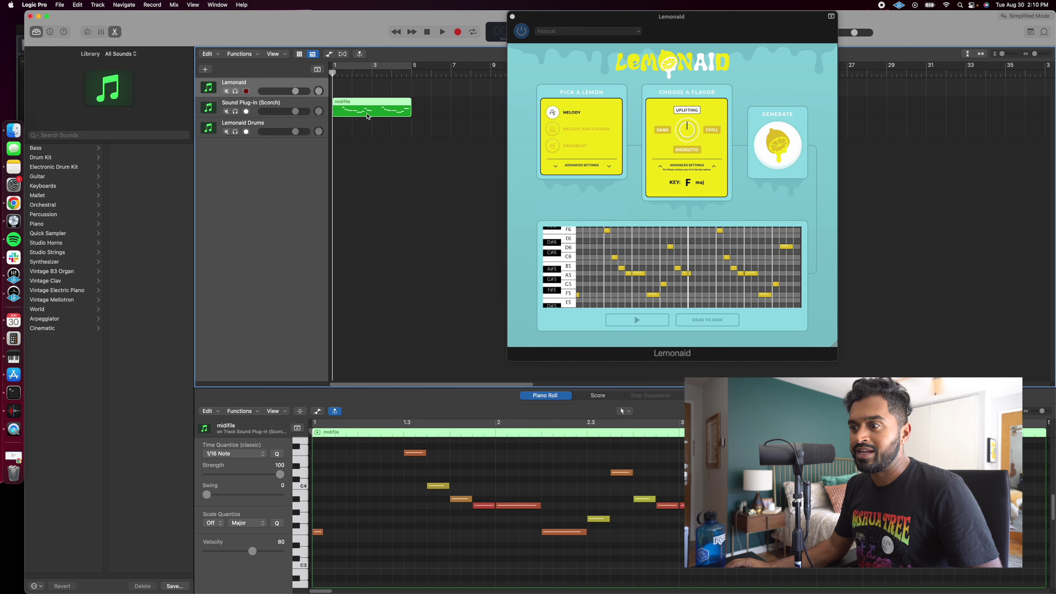
pyautogui.scroll(2, 528, 533)
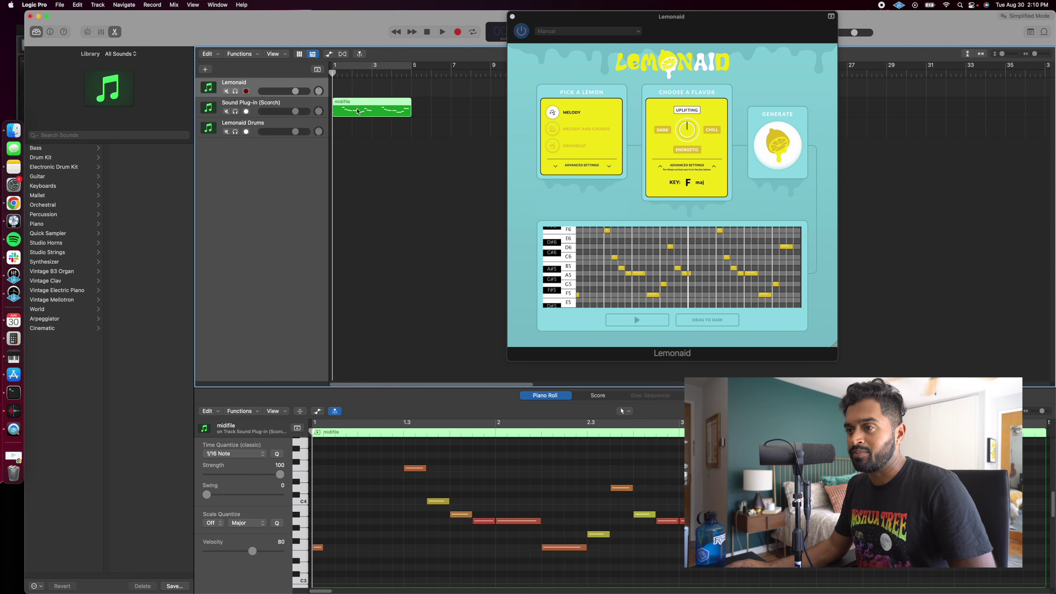
pyautogui.press('Delete')
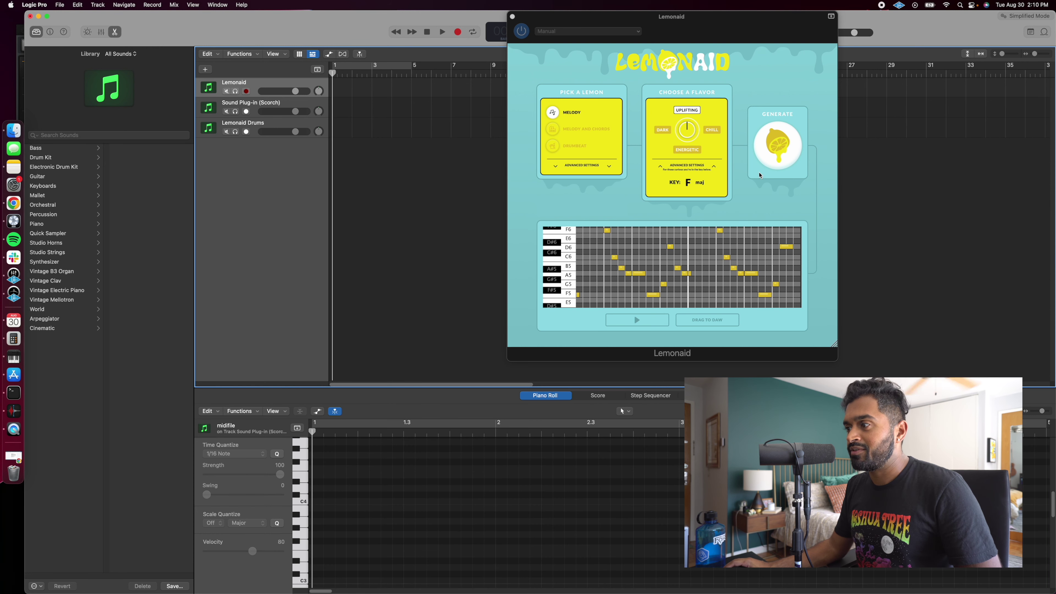
# Preview the F major melody with the Chill, Energetic, then Dark flavors, and start project playback
pyautogui.click(714, 130)
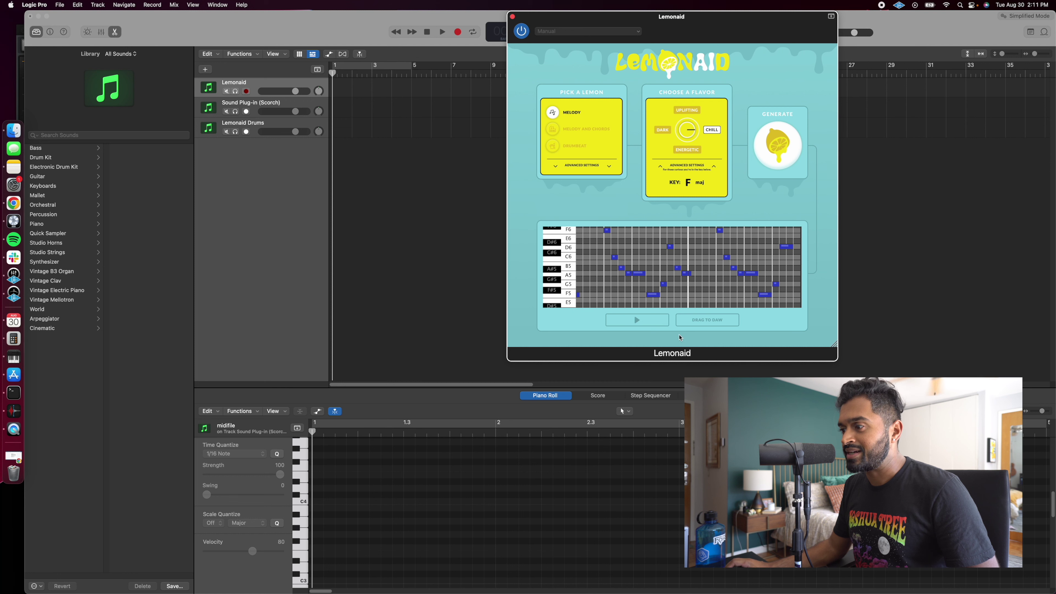
pyautogui.click(654, 324)
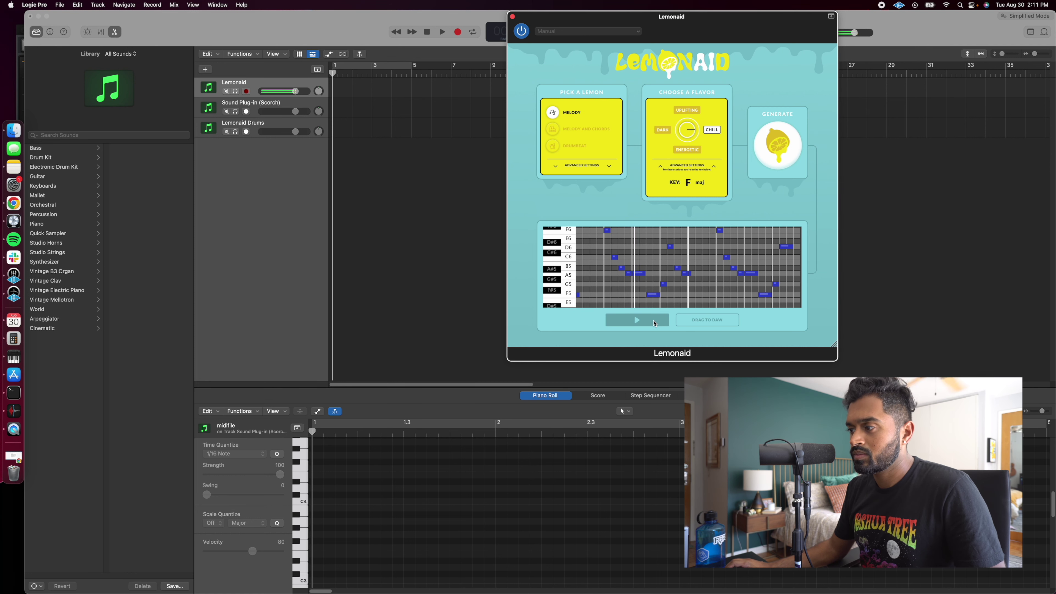
pyautogui.click(688, 150)
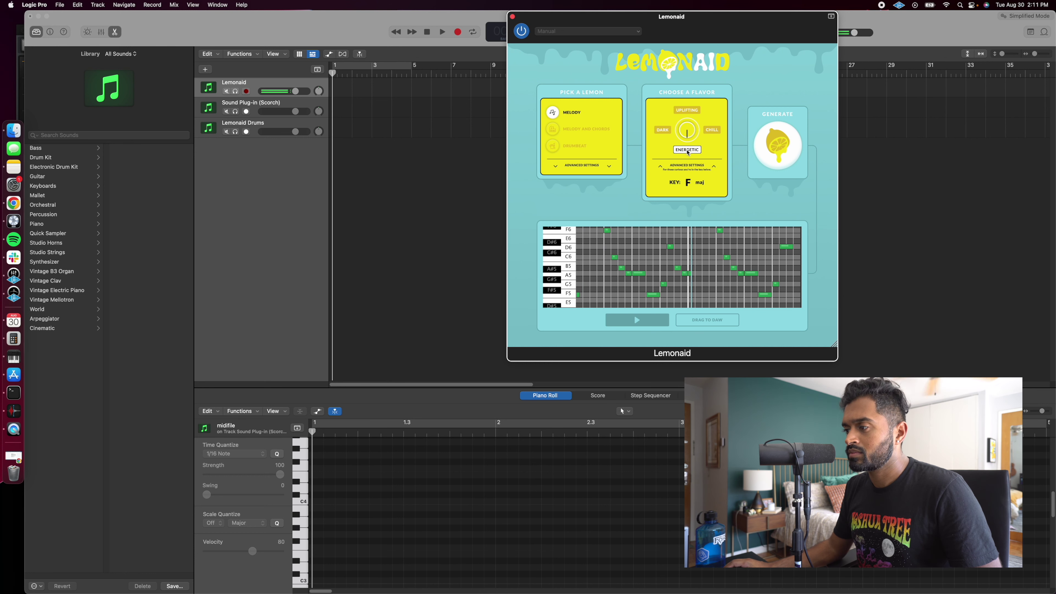
pyautogui.click(663, 131)
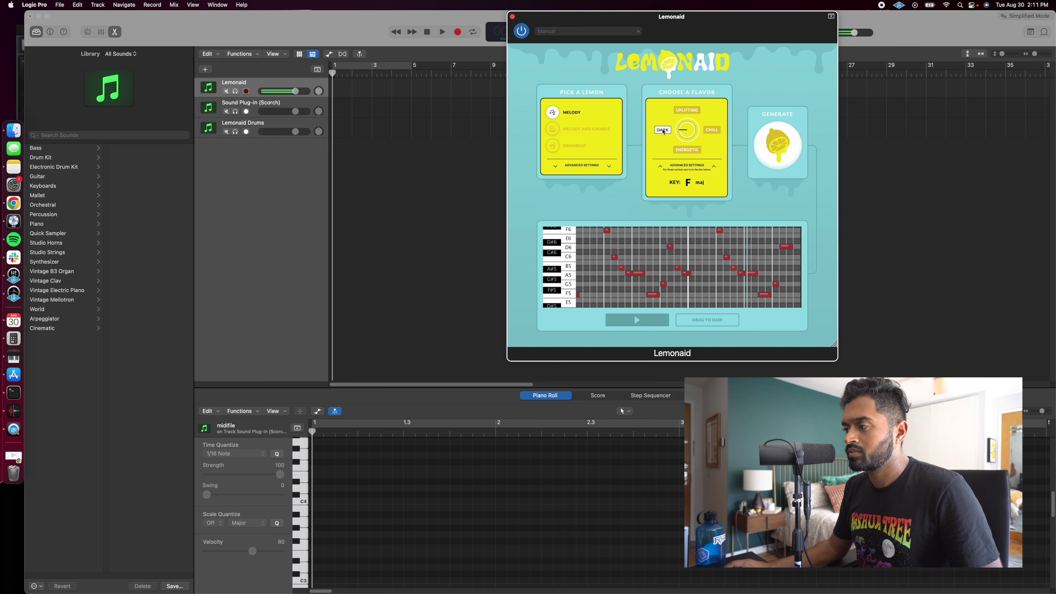
pyautogui.press('space')
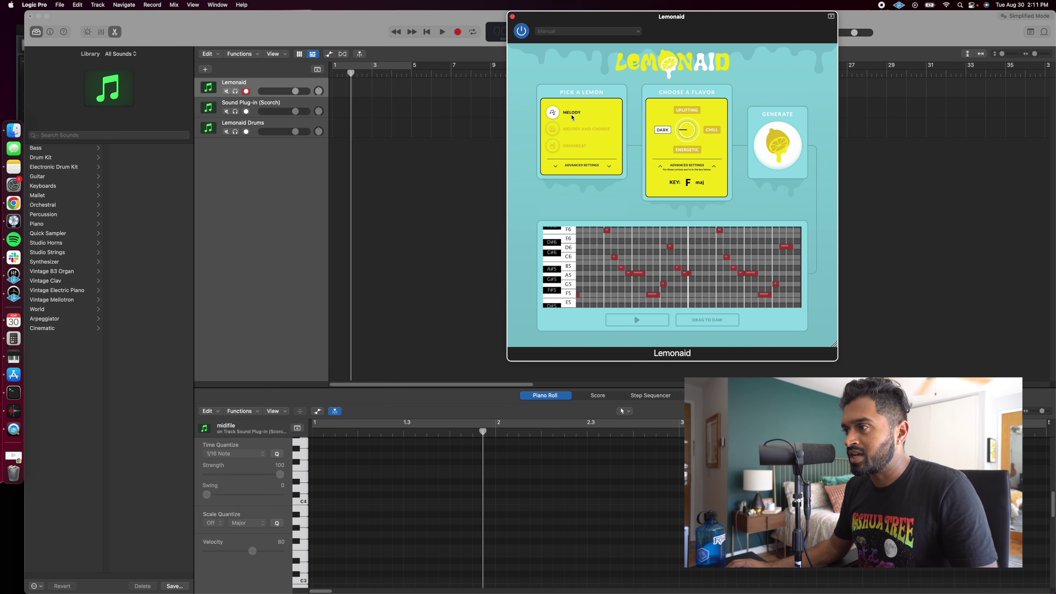
# Choose Melody and Chords with the Uplifting flavor and generate a new G major pattern
pyautogui.click(578, 132)
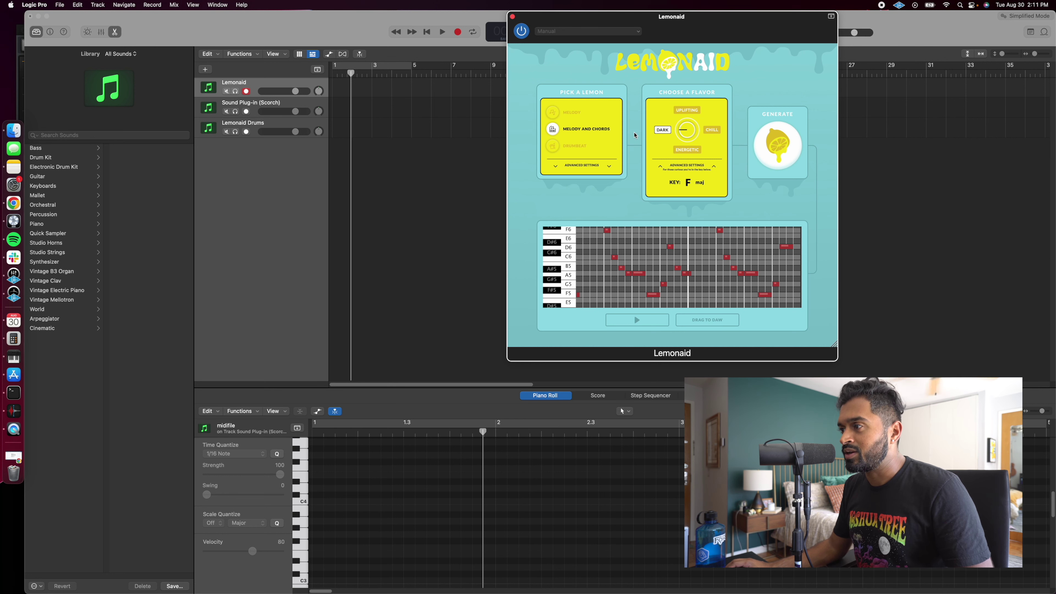
pyautogui.click(688, 111)
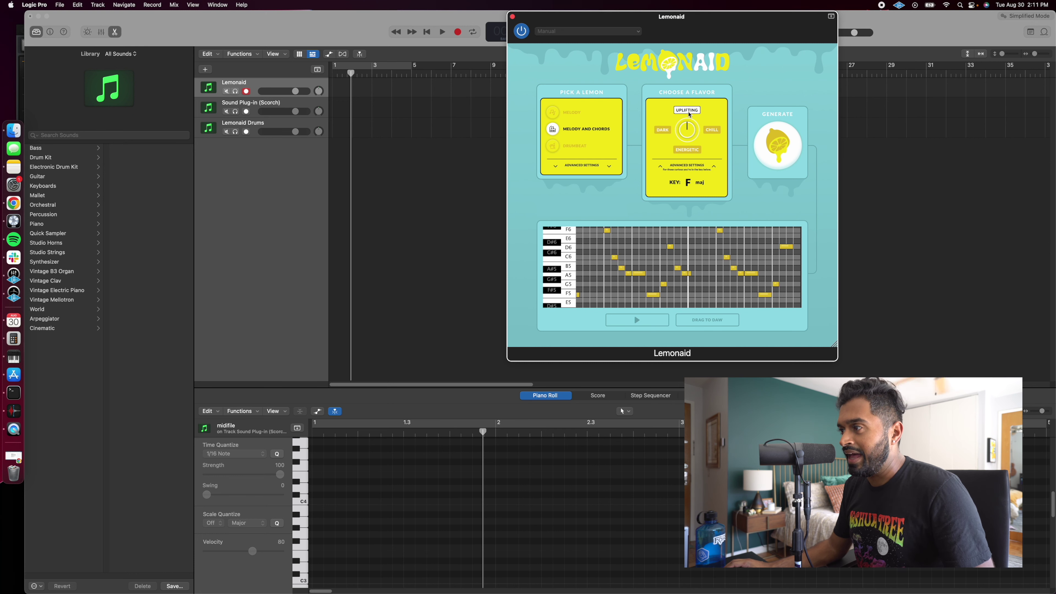
pyautogui.click(775, 156)
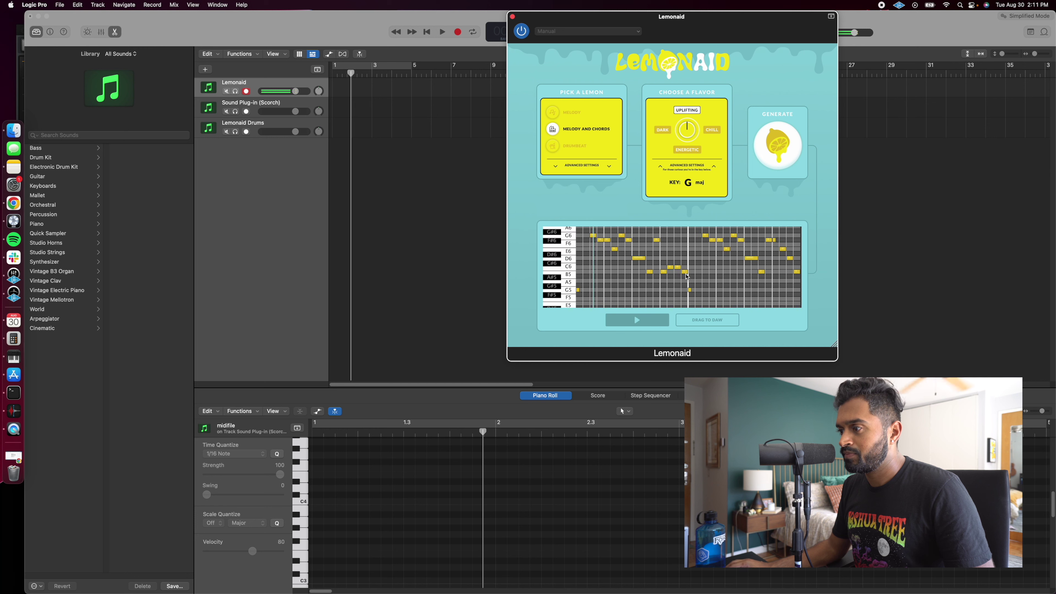
pyautogui.scroll(1, 691, 275)
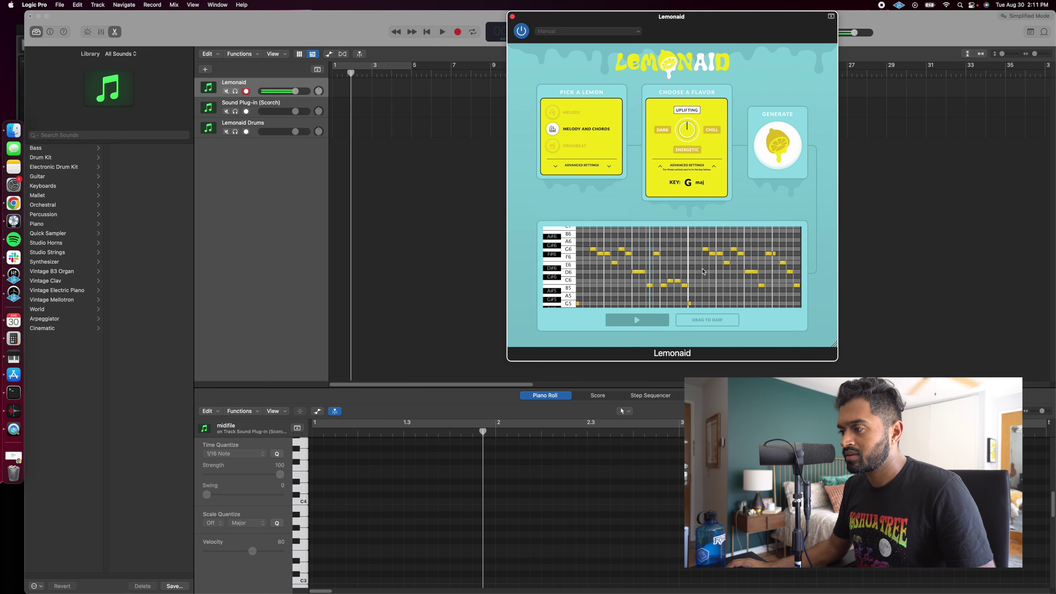
pyautogui.scroll(-2, 704, 270)
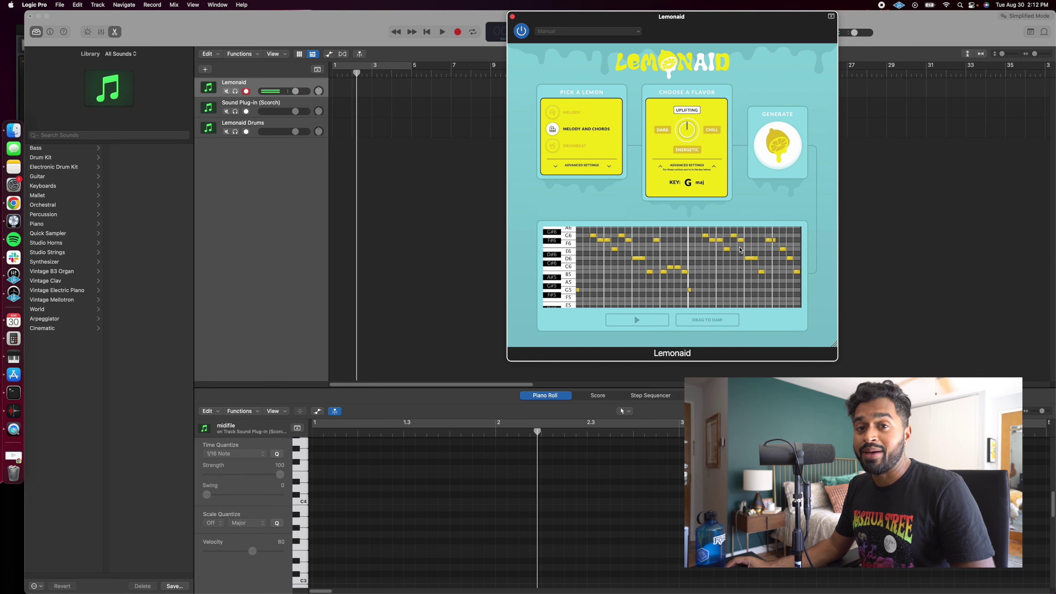
# Drag the G major pattern from DRAG TO DAW onto the Scorch track at bar 1
pyautogui.moveTo(712, 323); pyautogui.dragTo(363, 107)
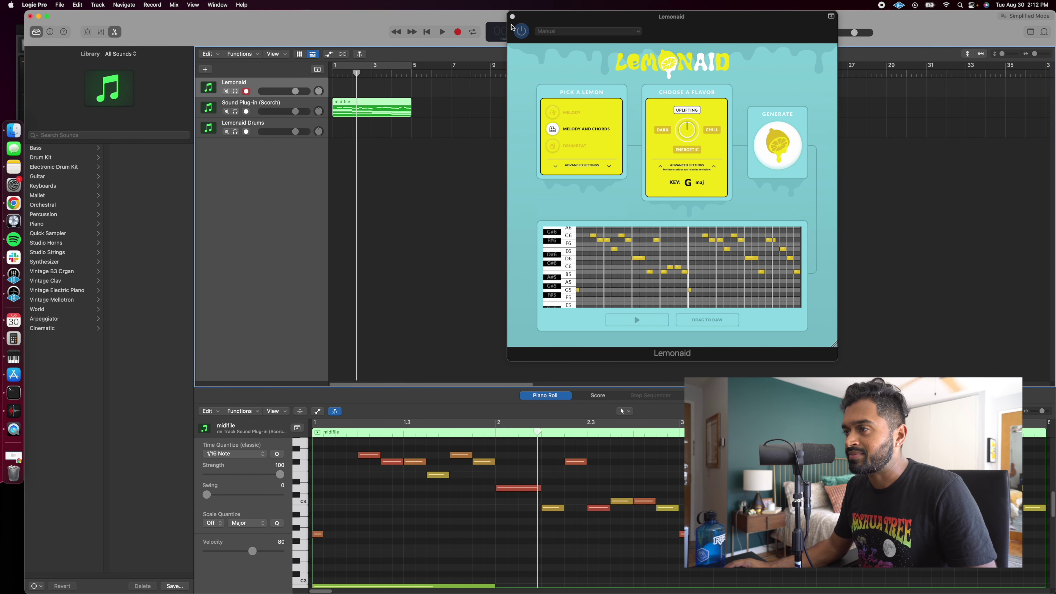
pyautogui.moveTo(523, 20); pyautogui.dragTo(538, 25)
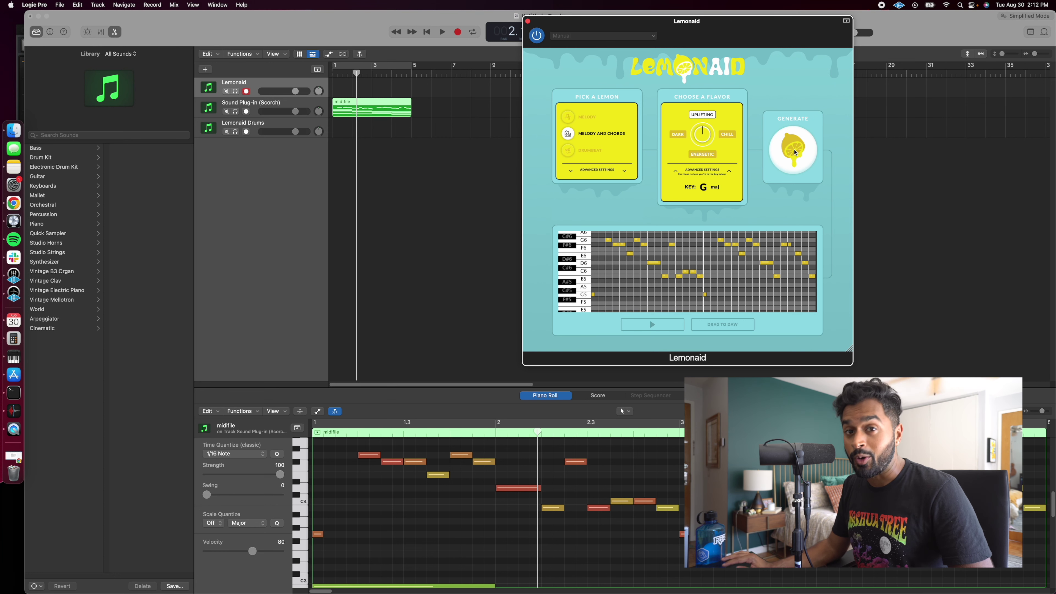
# Close the Lemonaid window and enlarge the Piano Roll editor
pyautogui.click(527, 22)
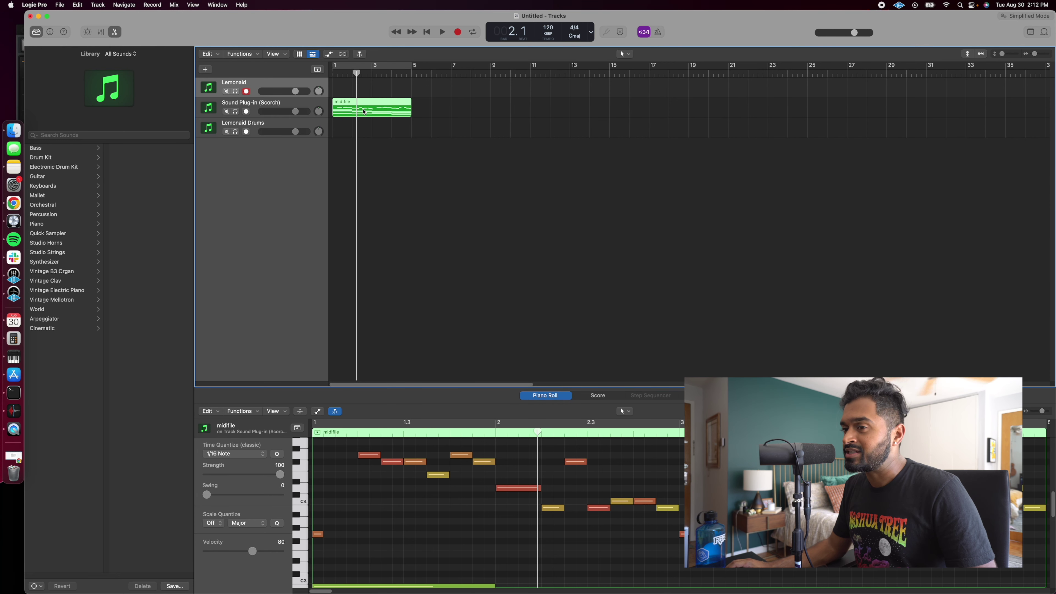
pyautogui.press('e')
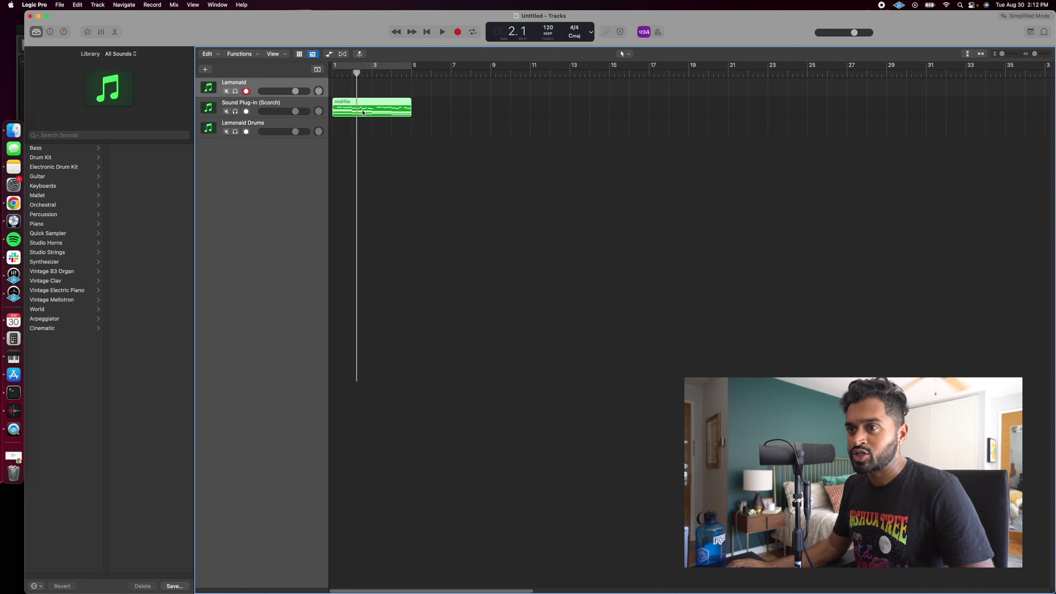
pyautogui.press('e')
pyautogui.moveTo(531, 388); pyautogui.dragTo(531, 220)
# Check the Scorch instrument from the Mixer, then return to the Piano Roll
pyautogui.press('x')
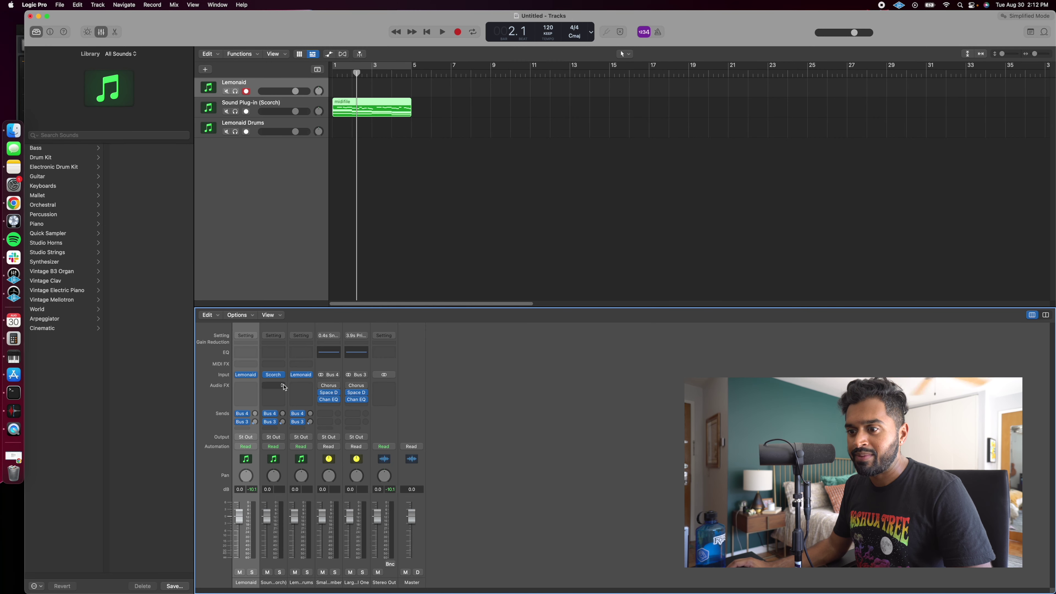
pyautogui.click(273, 374)
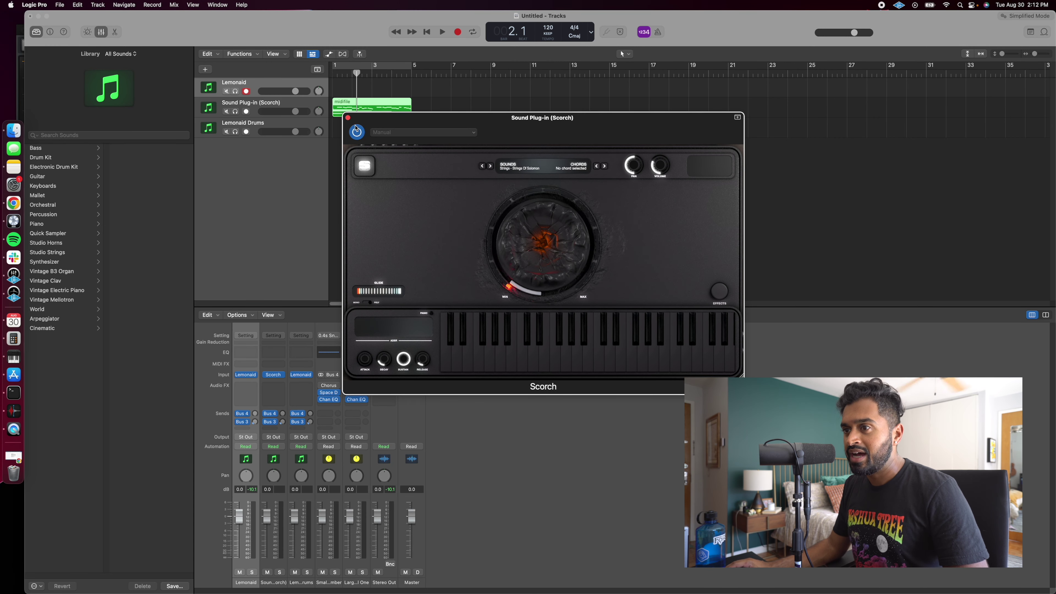
pyautogui.click(348, 119)
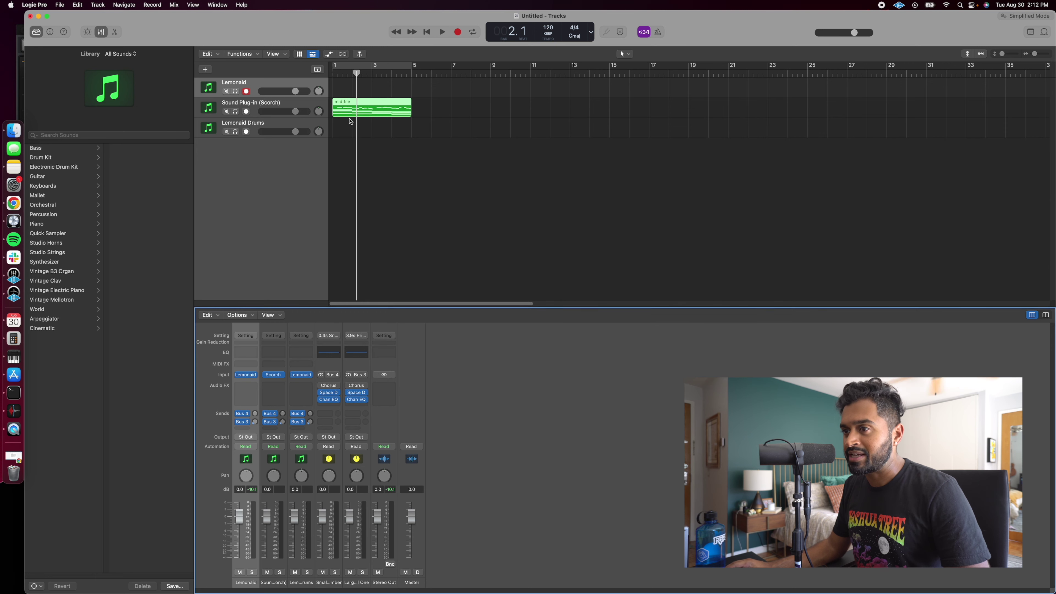
pyautogui.press('e')
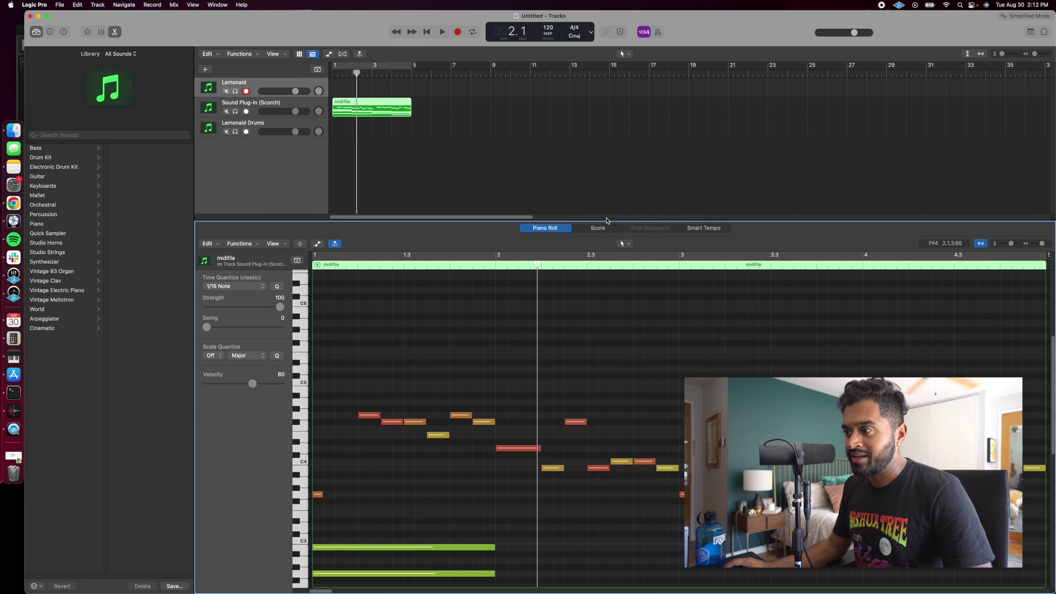
# Loop bars 1–5 on the Scorch track, play them, and resize the Piano Roll to fit the keyboard
pyautogui.click(271, 107)
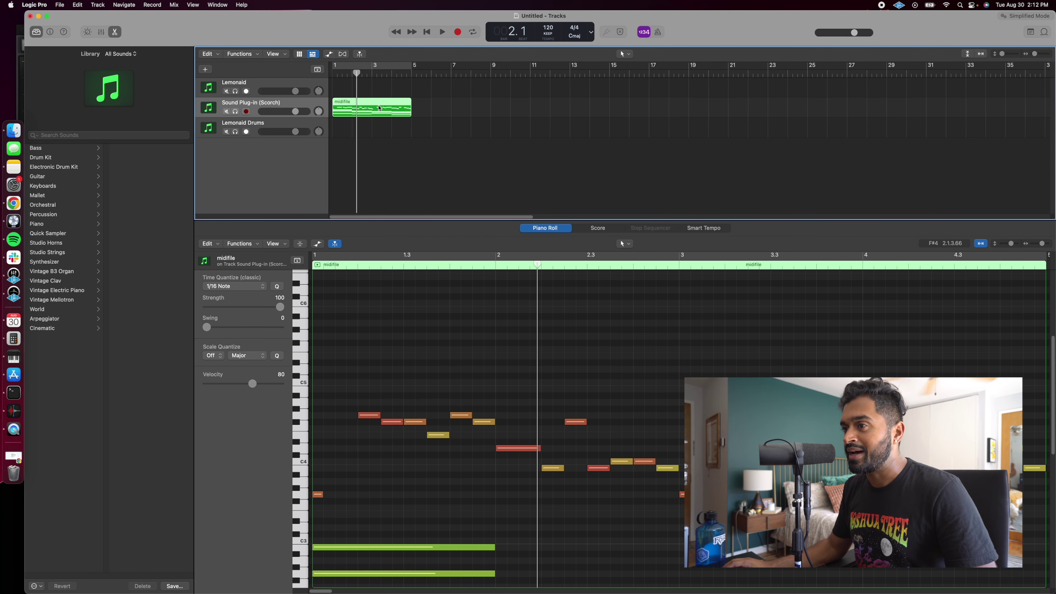
pyautogui.click(379, 70)
pyautogui.press('space')
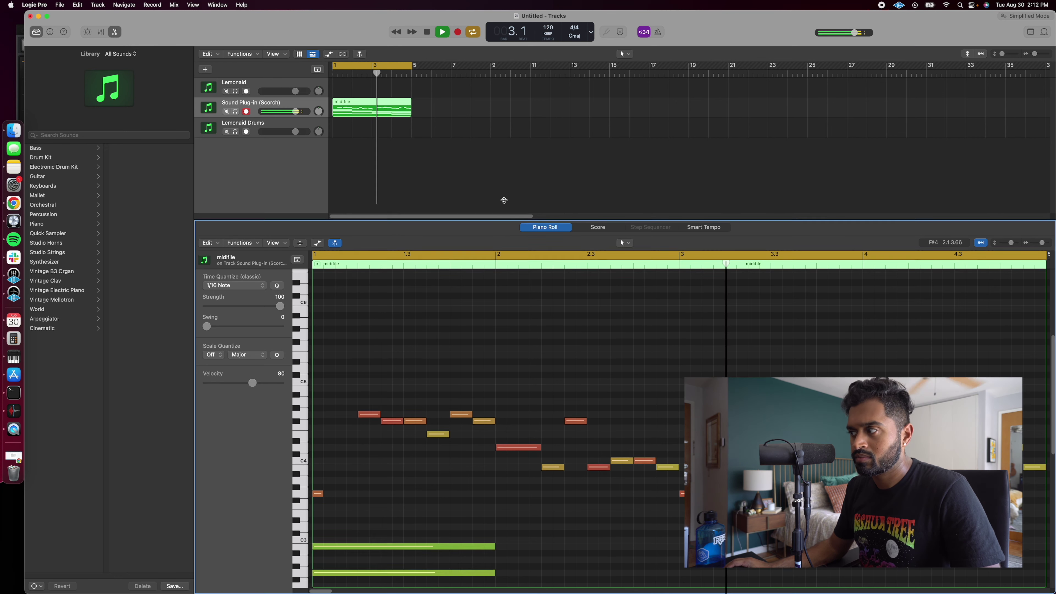
pyautogui.moveTo(1031, 224); pyautogui.dragTo(1031, 198)
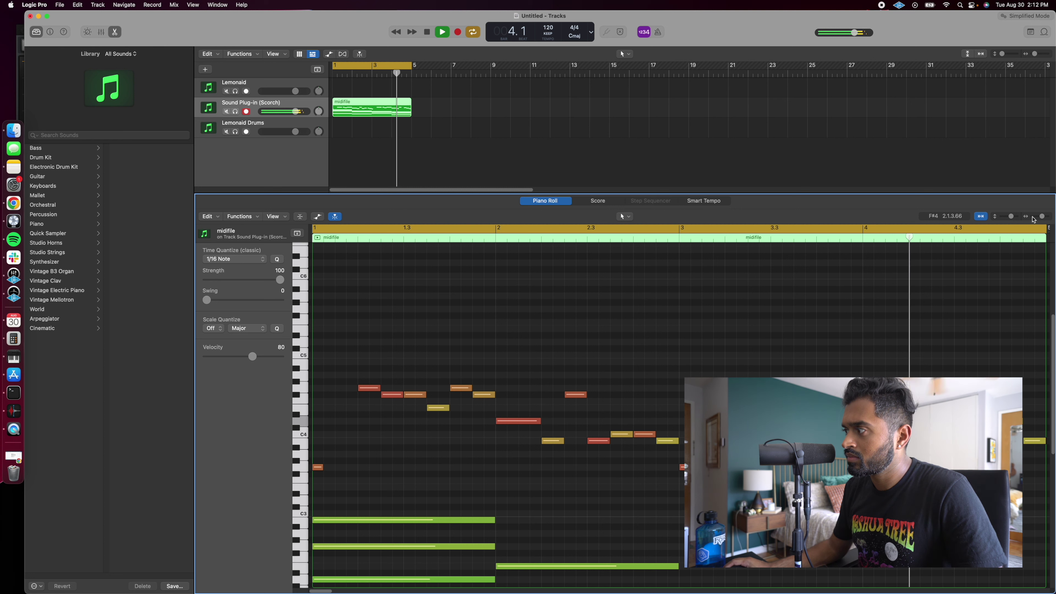
pyautogui.press('space')
pyautogui.moveTo(1012, 217); pyautogui.dragTo(1006, 218)
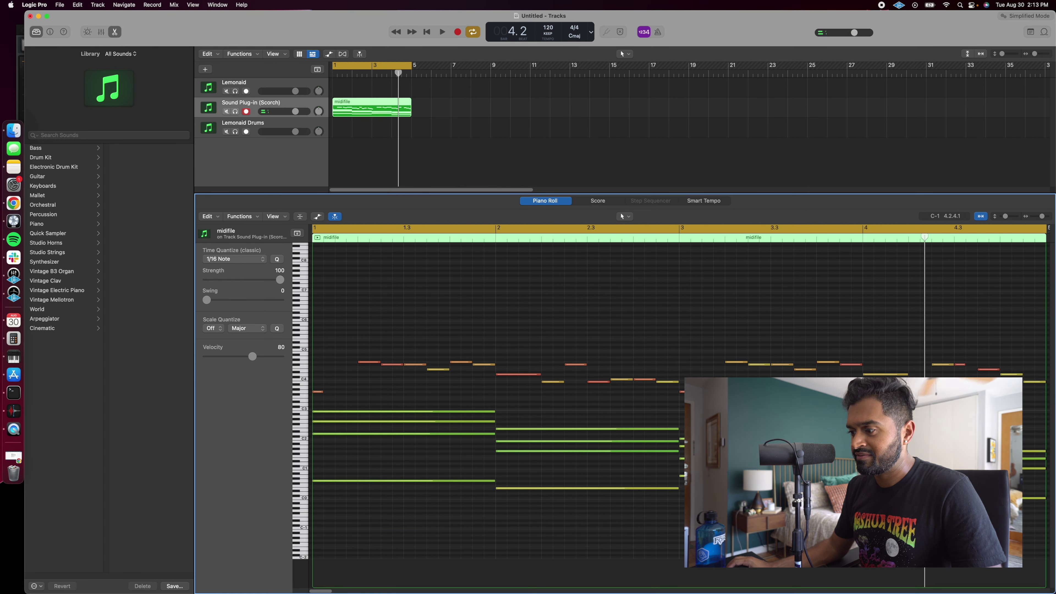
# Raise the 16 low chord notes one octave, replay the loop, then deselect the notes
pyautogui.moveTo(1035, 529); pyautogui.dragTo(377, 413)
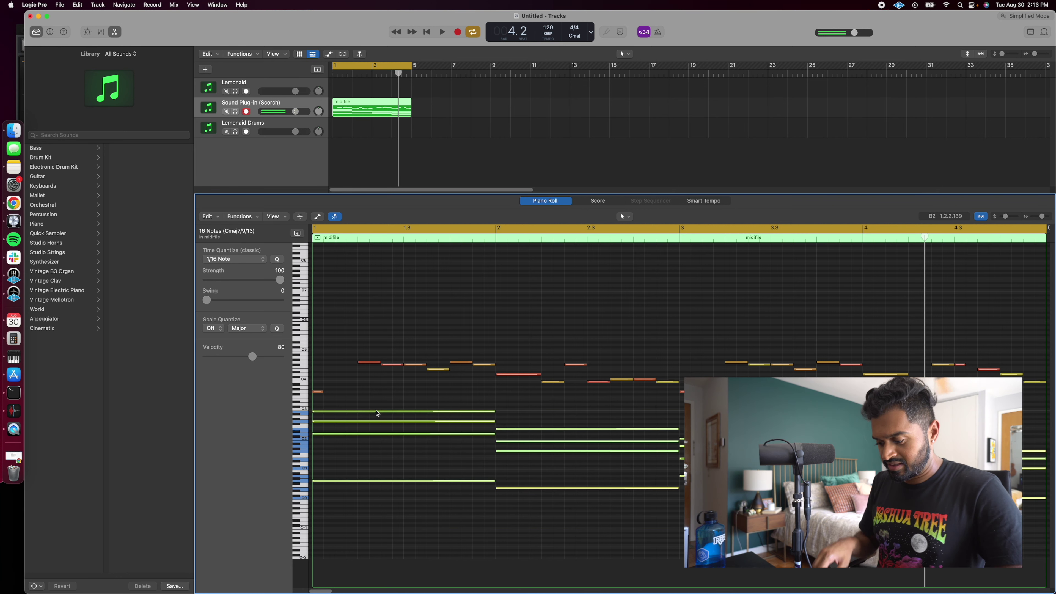
pyautogui.hotkey('alt', 'shift', 'Up')
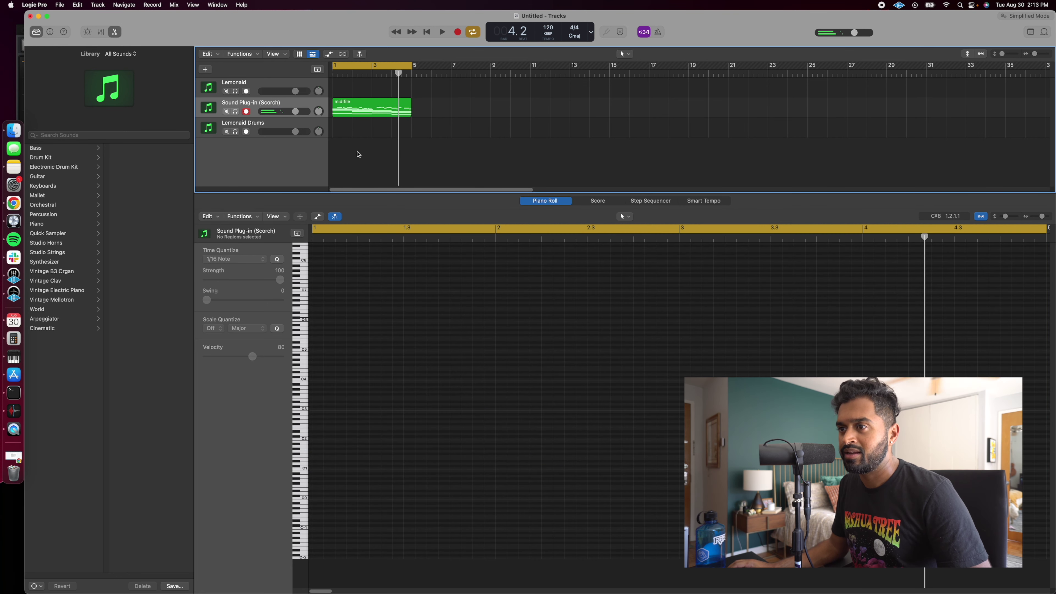
pyautogui.press('space')
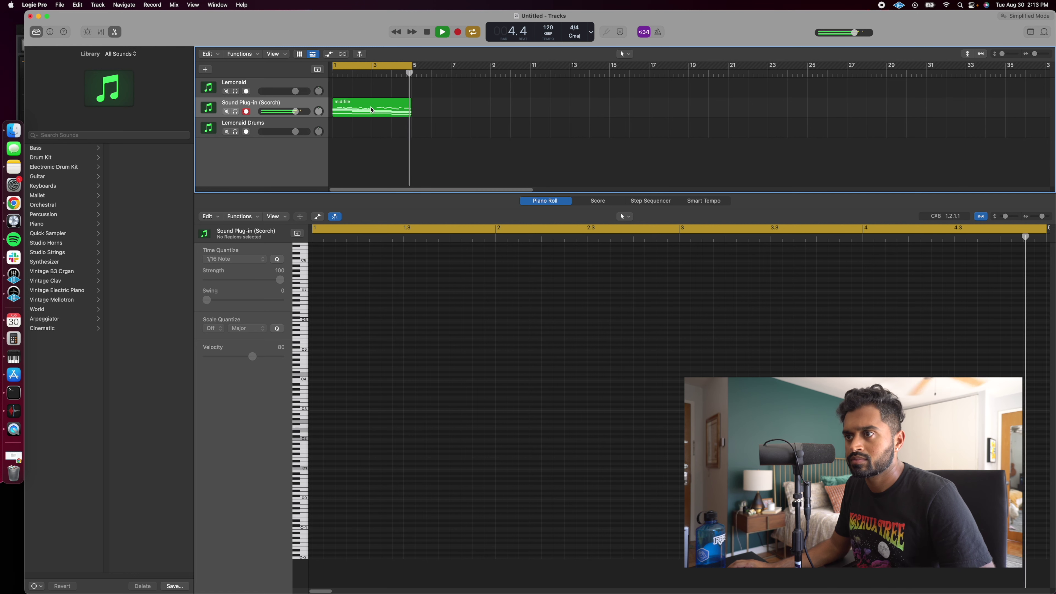
pyautogui.press('space')
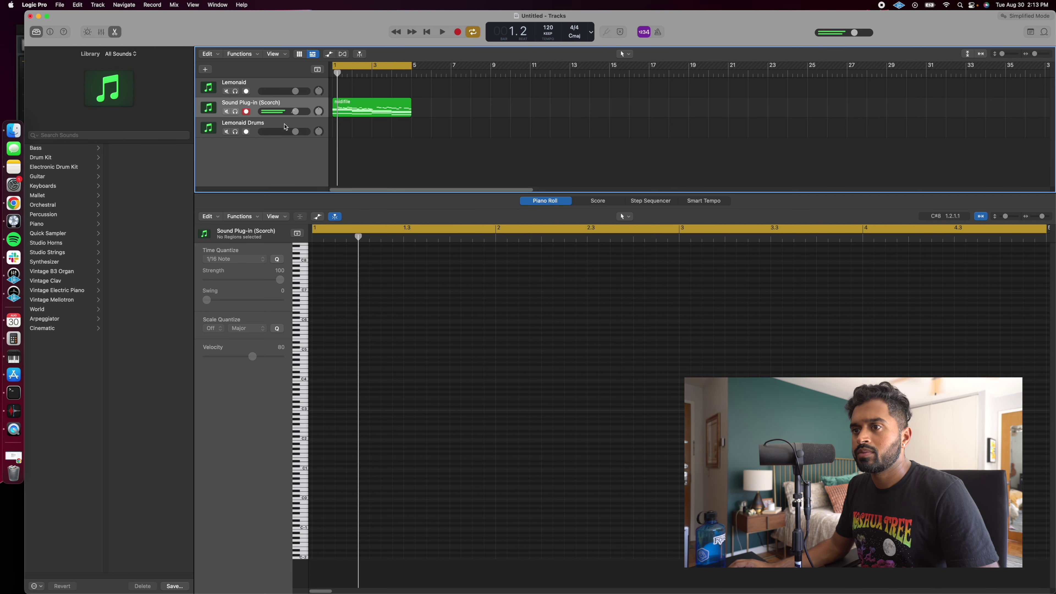
pyautogui.click(368, 110)
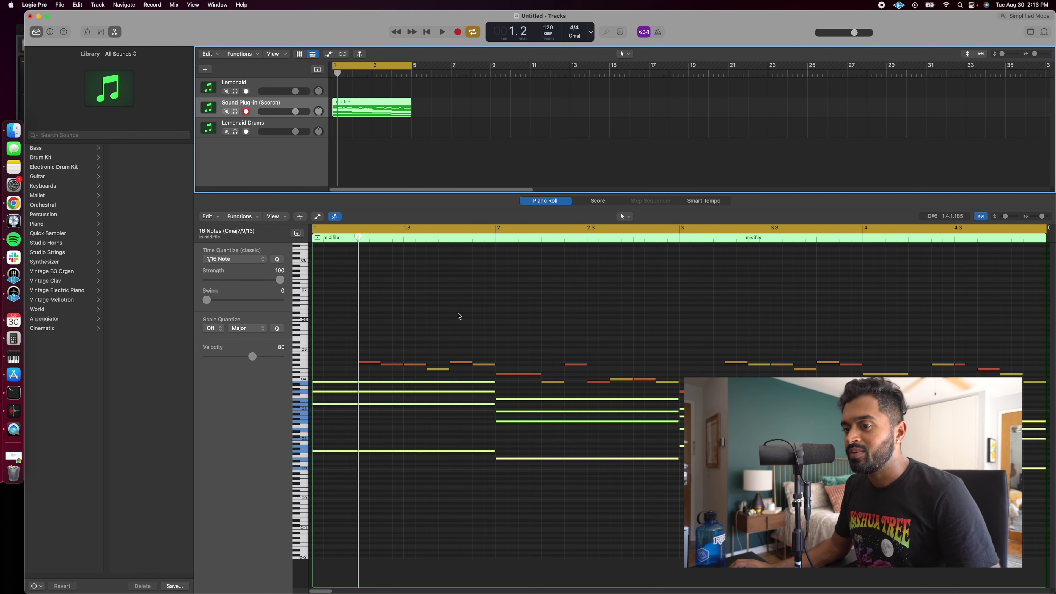
pyautogui.moveTo(338, 293); pyautogui.dragTo(658, 344)
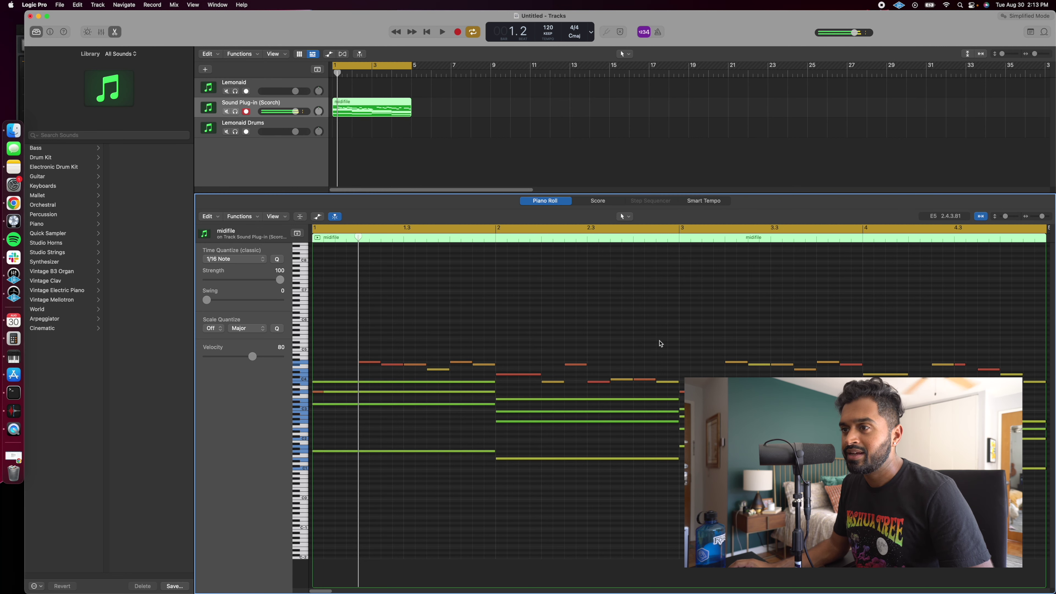
pyautogui.click(258, 89)
# Reopen the midifile region in the Piano Roll and close the Lemonaid window
pyautogui.press('x')
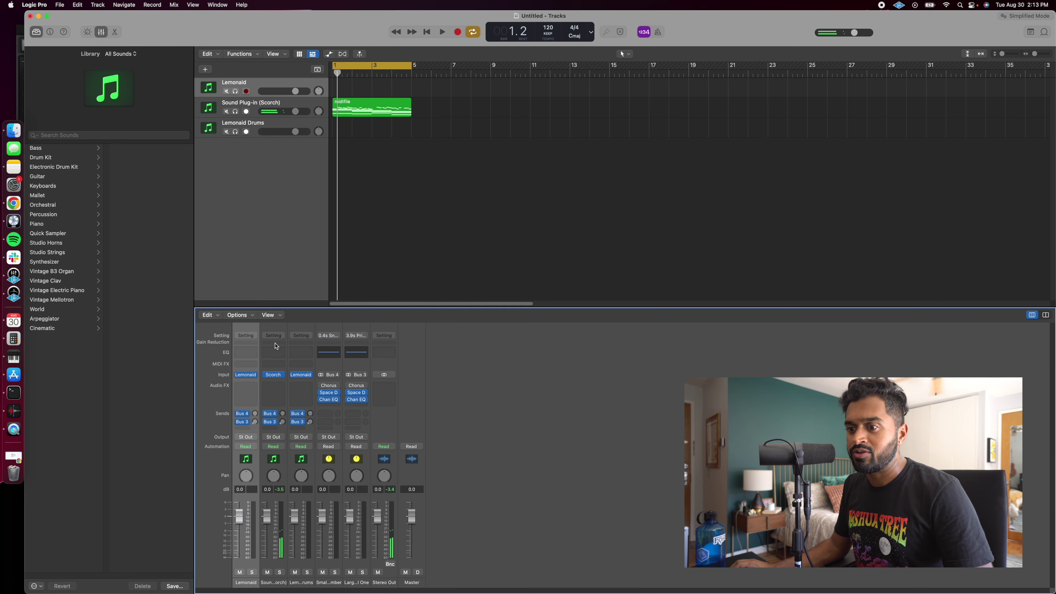
pyautogui.click(245, 374)
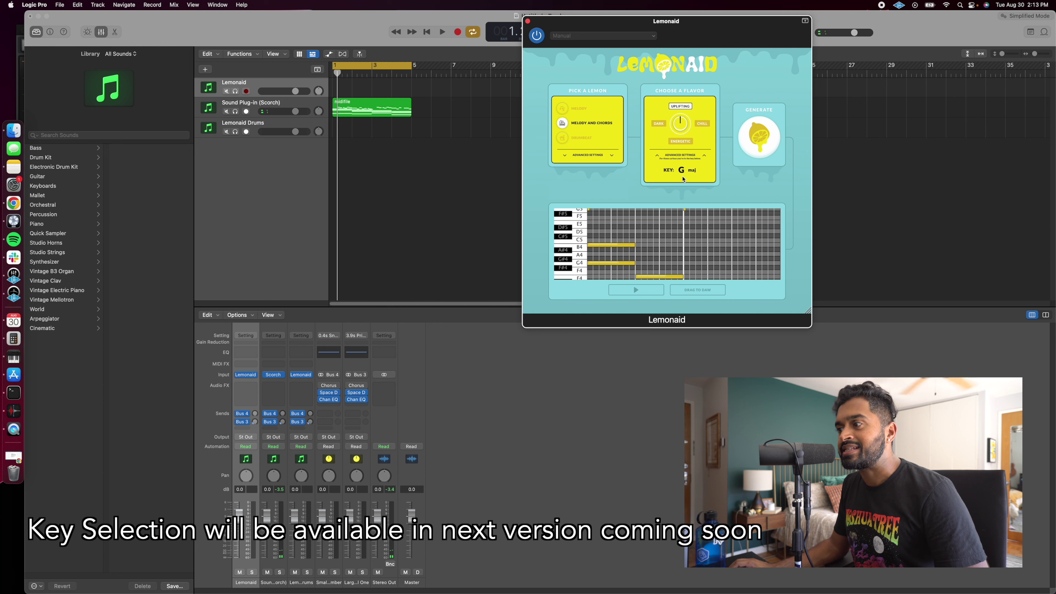
pyautogui.doubleClick(372, 107)
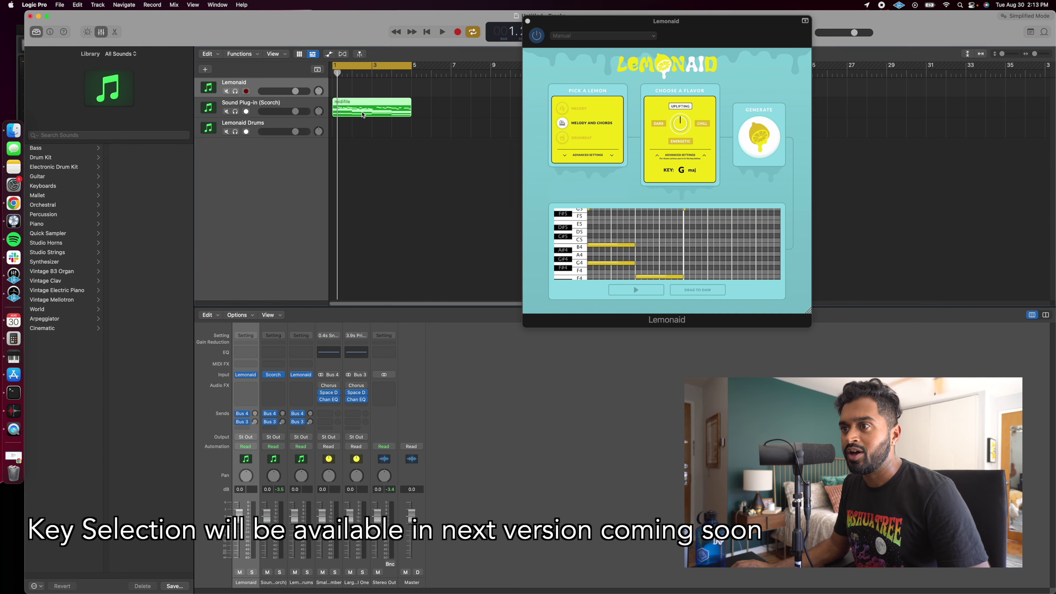
pyautogui.click(527, 21)
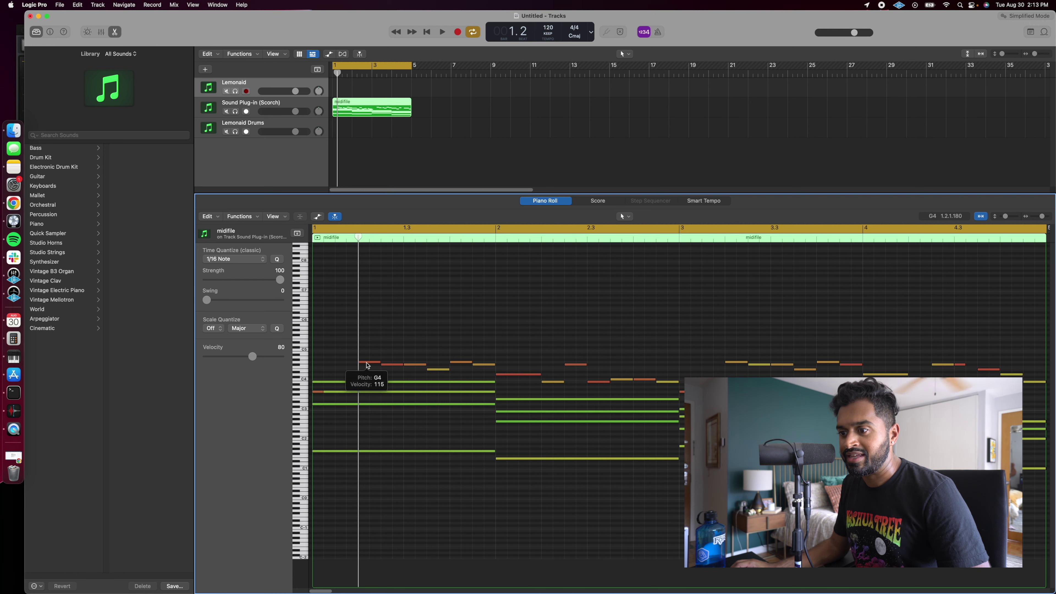
# Raise the first melody note from G4 to B4 and scale-quantize it to G major
pyautogui.moveTo(368, 366); pyautogui.dragTo(368, 354)
pyautogui.click(212, 328)
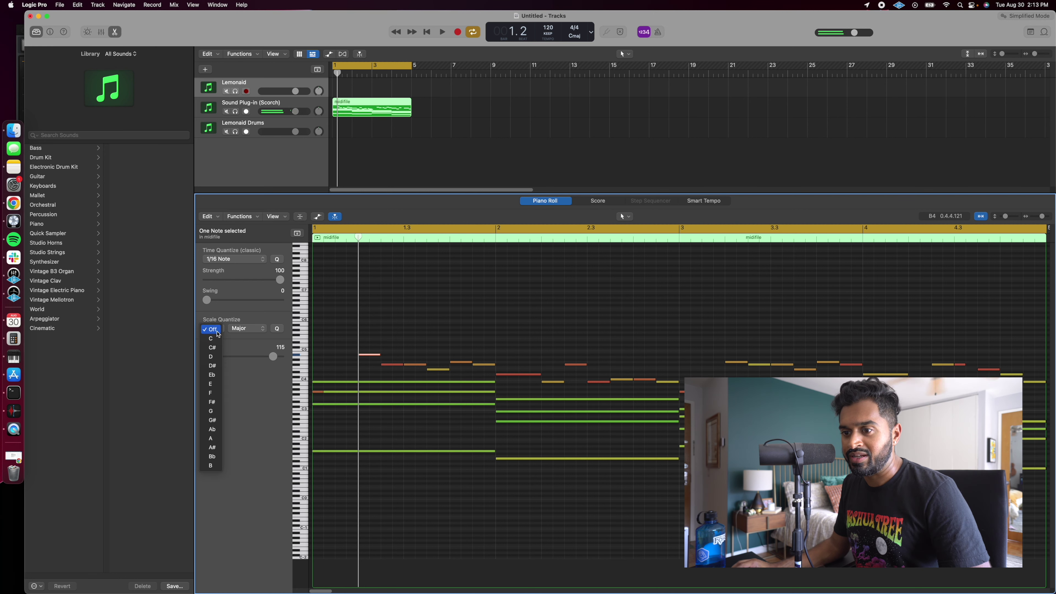
pyautogui.press('Return')
pyautogui.click(276, 329)
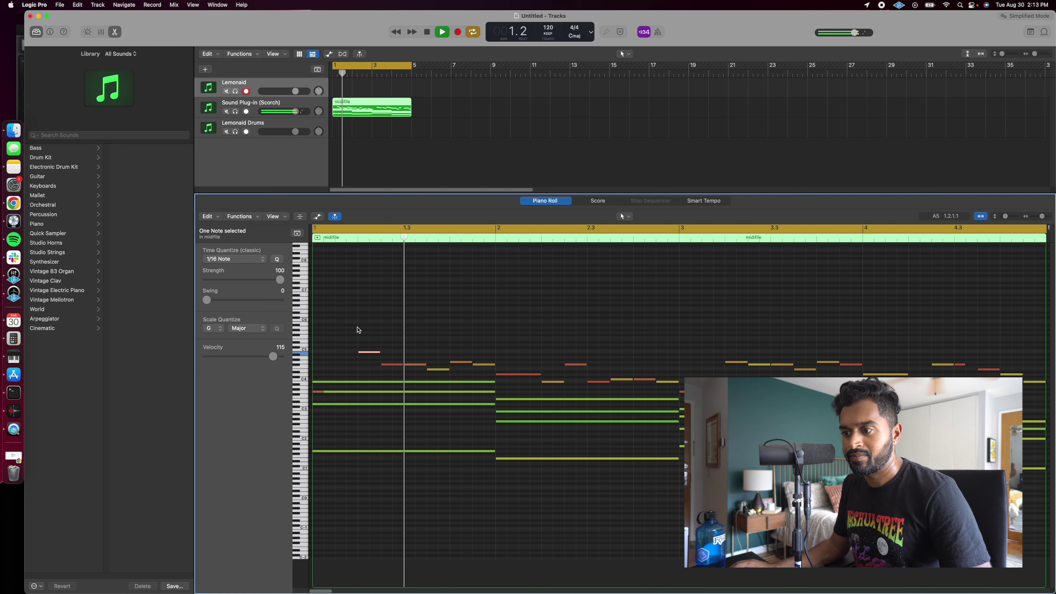
pyautogui.hotkey('alt', 'Down')
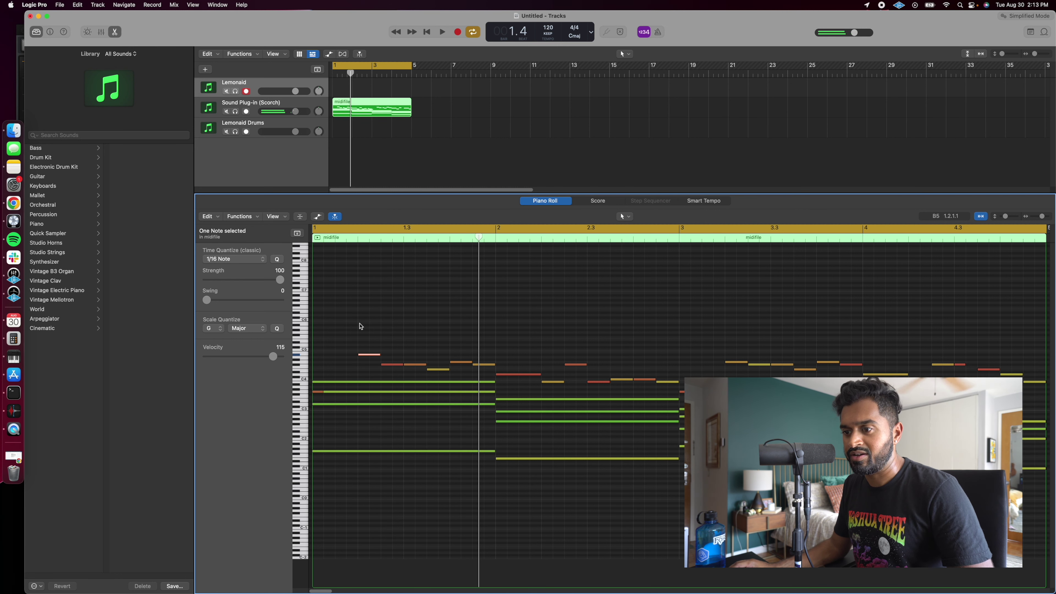
# Reselect the midifile region and reopen the Lemonaid plug-in window from the Mixer
pyautogui.click(401, 146)
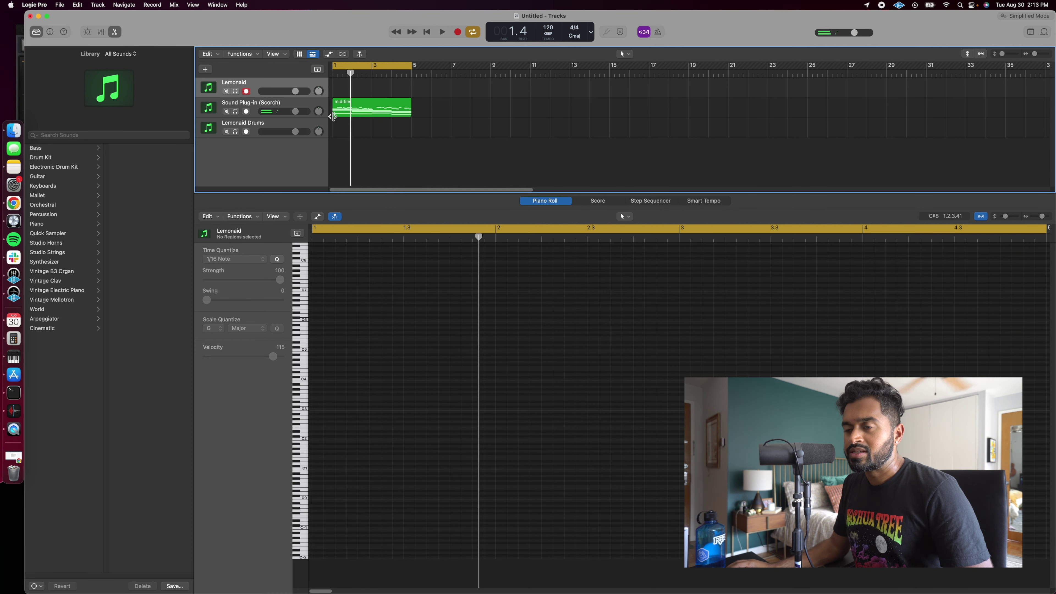
pyautogui.click(351, 112)
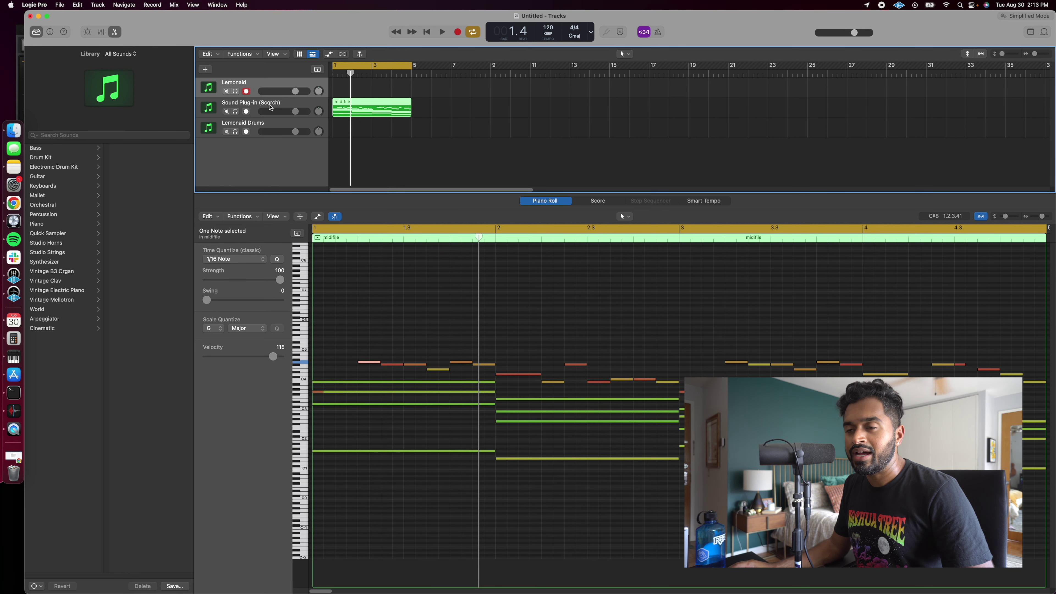
pyautogui.press('x')
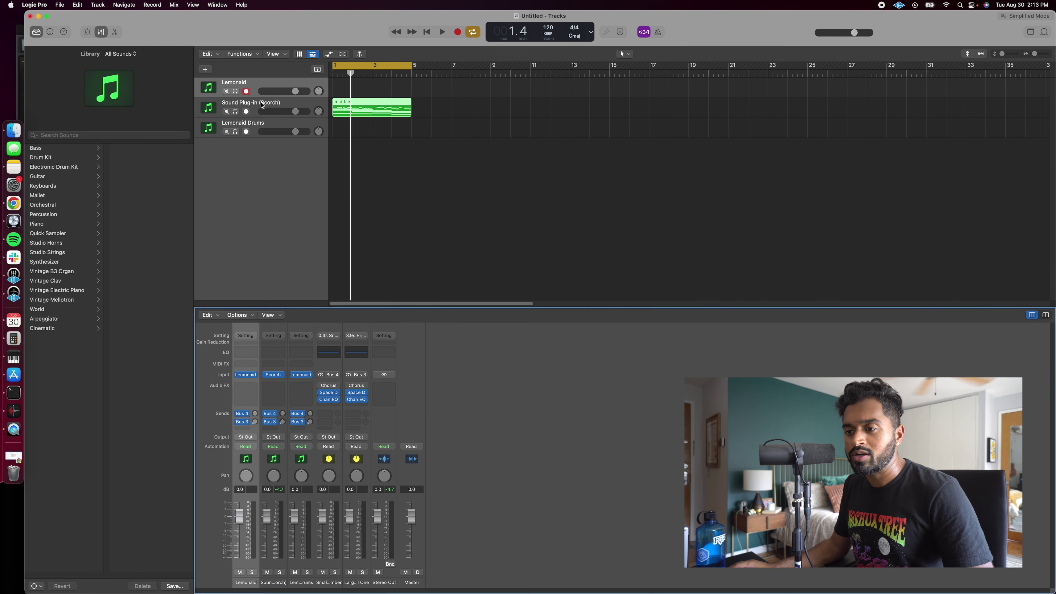
pyautogui.click(248, 375)
# Switch Lemonaid to drumbeat mode, set the flavor toward Chill, and generate a pattern
pyautogui.click(581, 138)
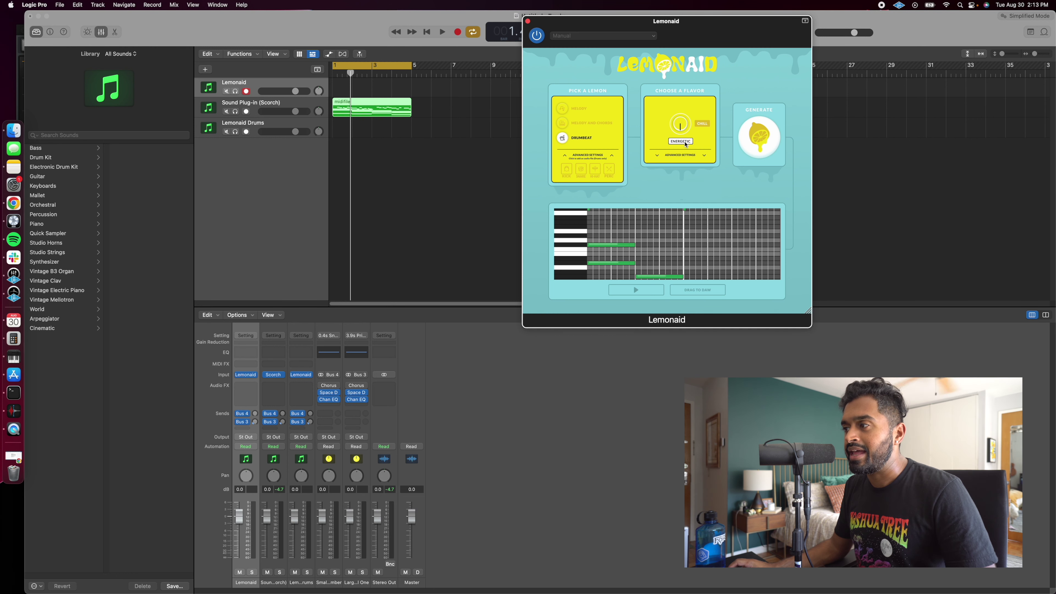
pyautogui.click(707, 127)
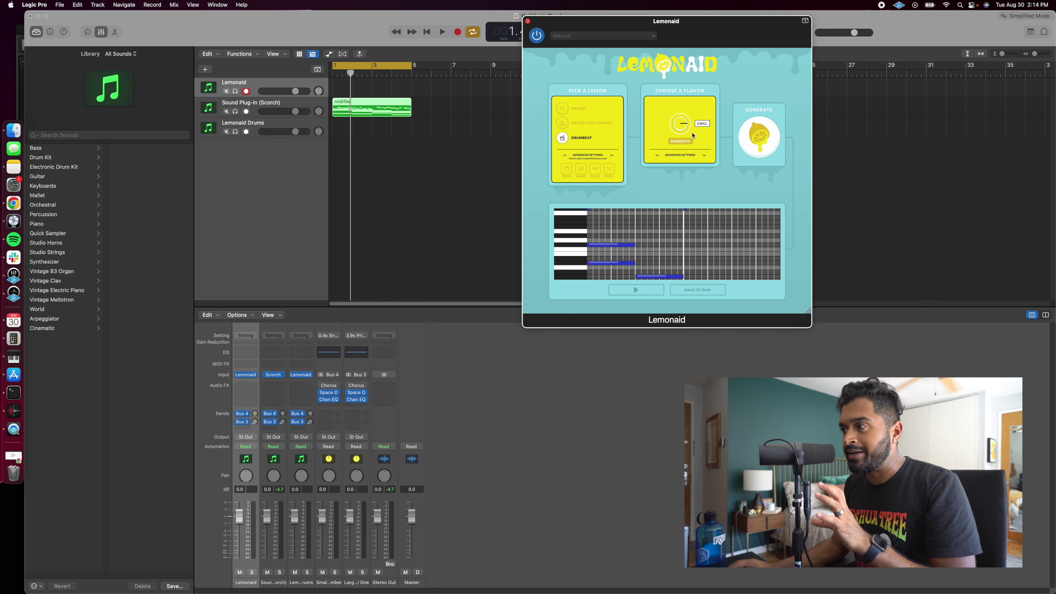
pyautogui.click(758, 140)
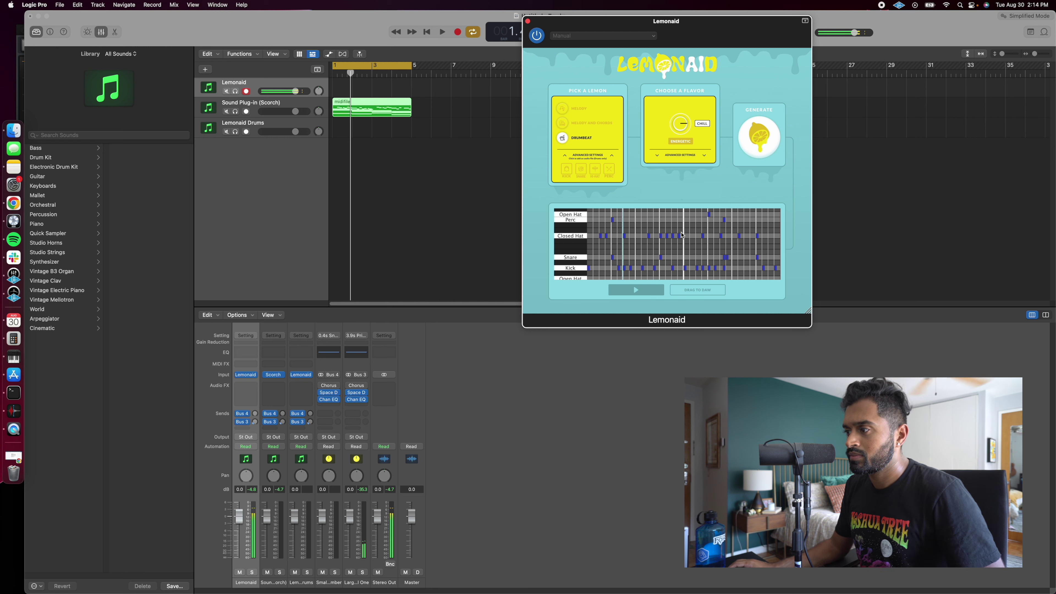
# Stop the preview, generate another drum pattern, and switch the flavor to Energetic
pyautogui.scroll(-1, 682, 236)
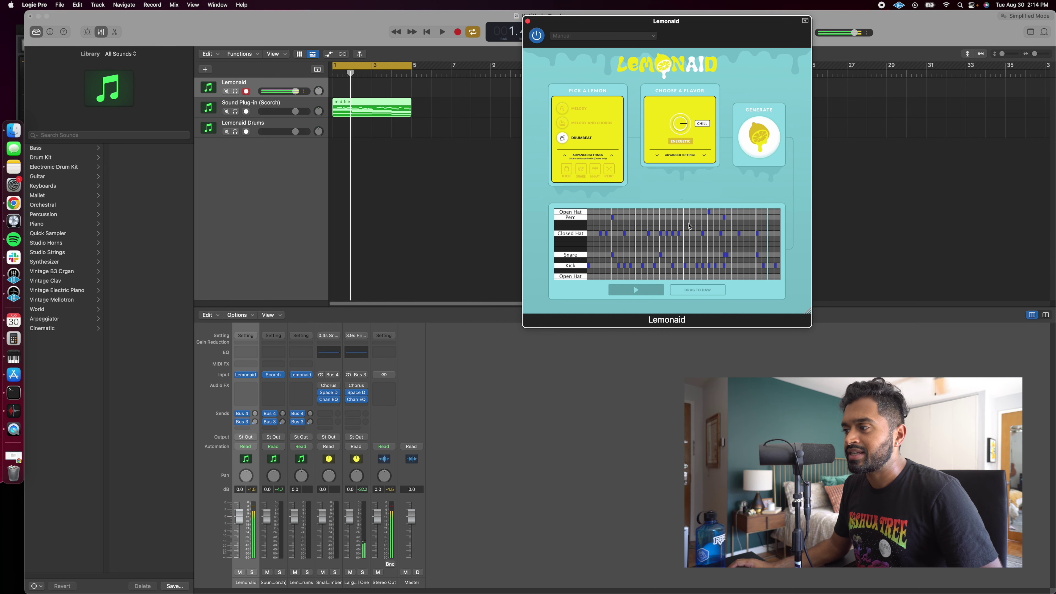
pyautogui.press('space')
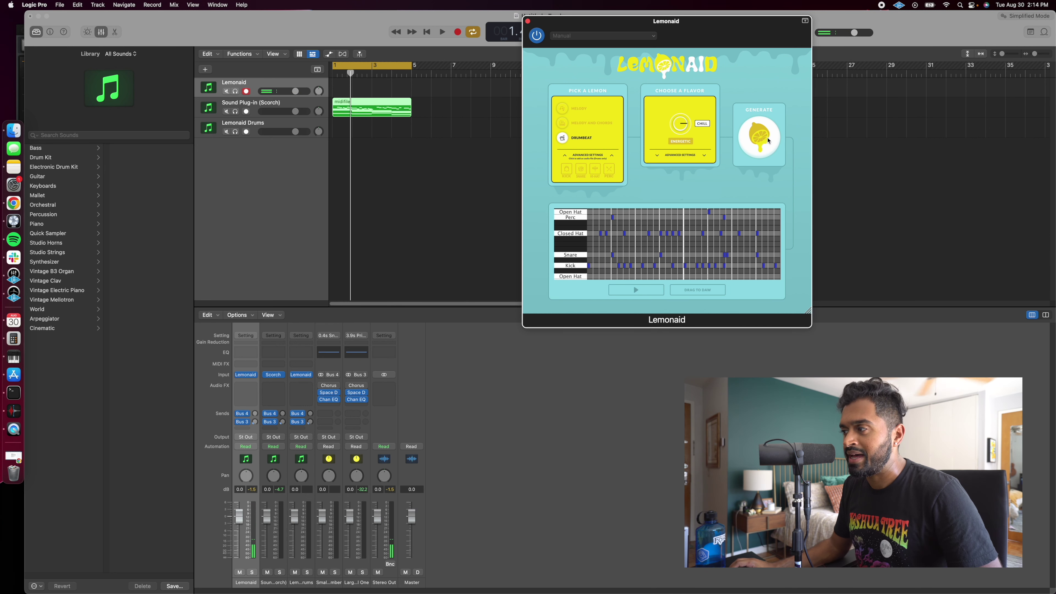
pyautogui.click(759, 135)
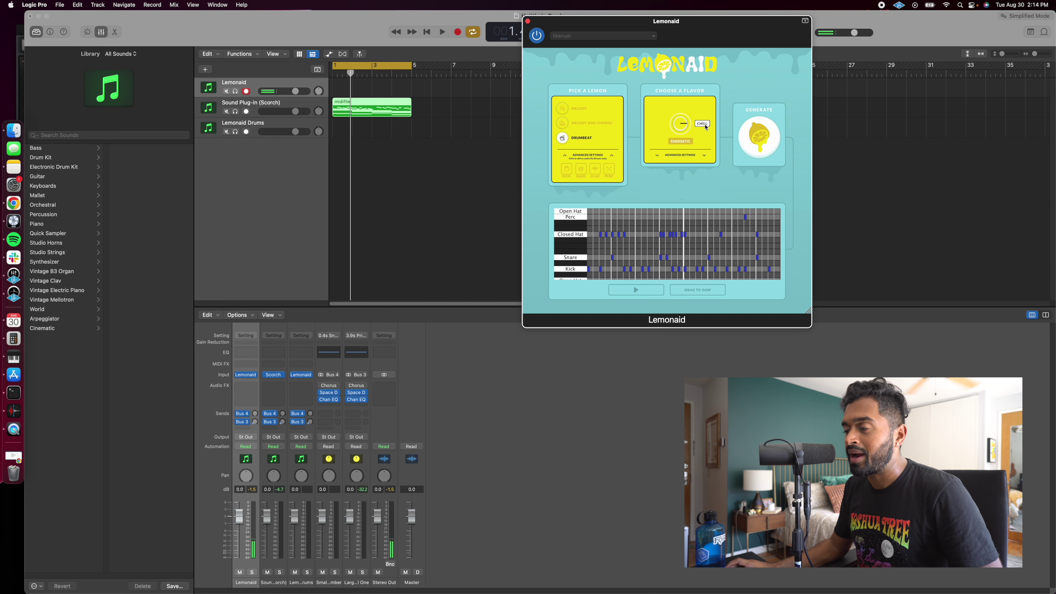
pyautogui.click(685, 144)
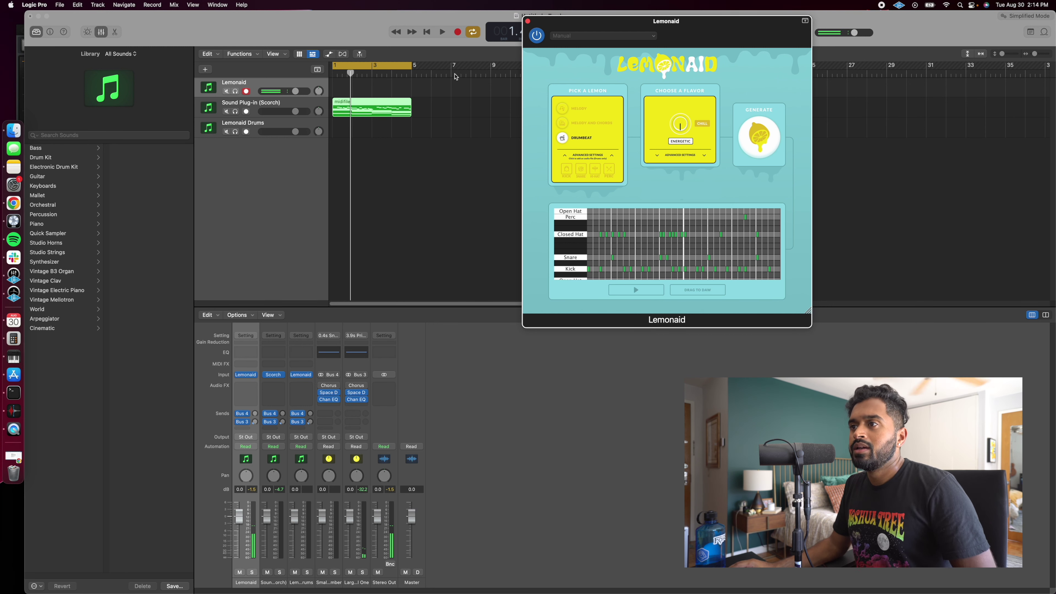
# Move the Lemonaid window aside, play the project, and adjust the pattern's flavor setting
pyautogui.moveTo(580, 24); pyautogui.dragTo(629, 24)
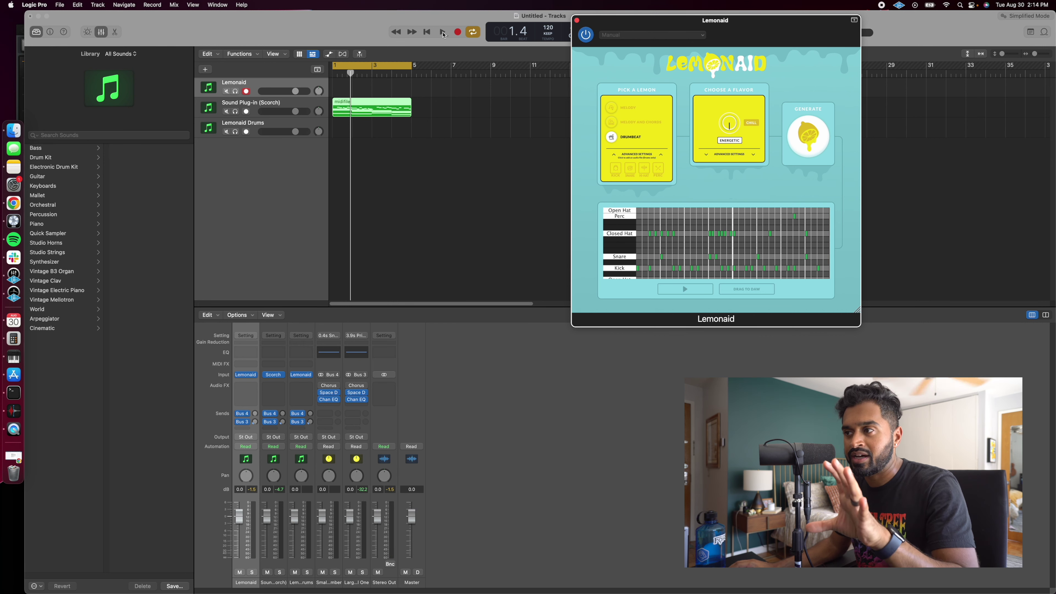
pyautogui.click(443, 33)
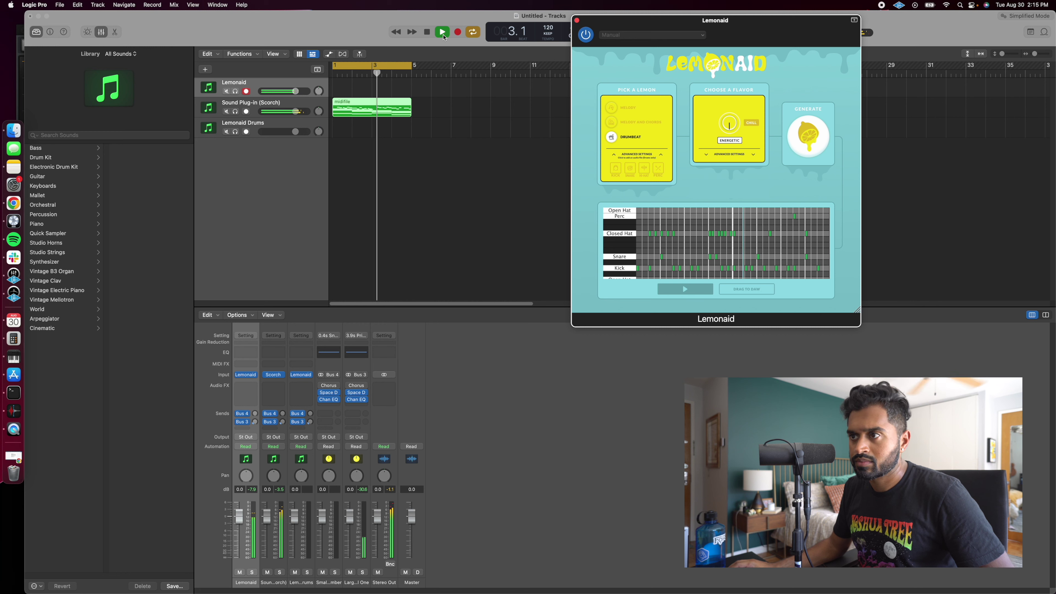
pyautogui.click(729, 140)
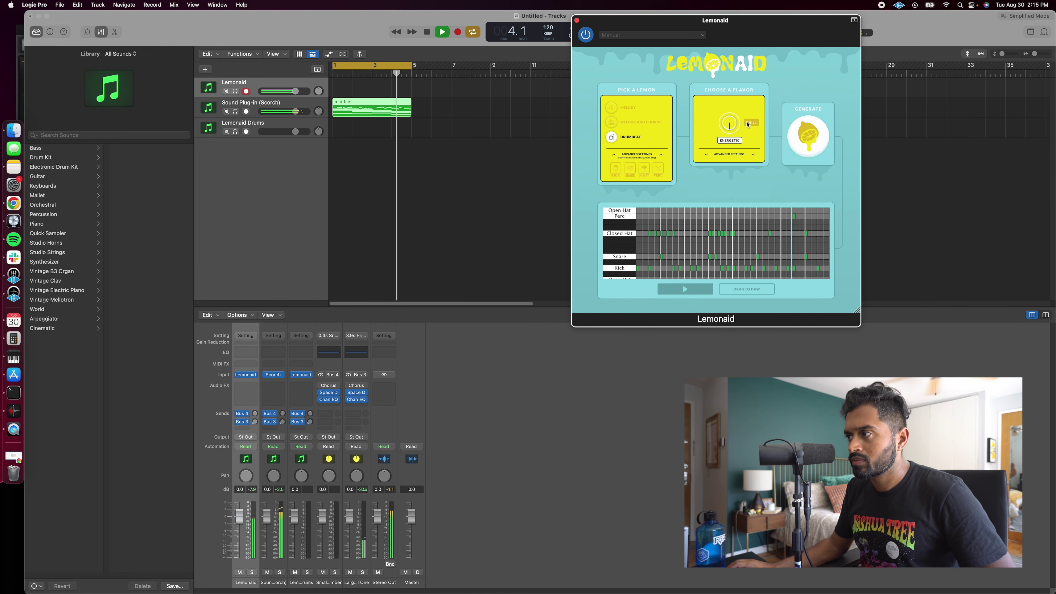
pyautogui.press('space')
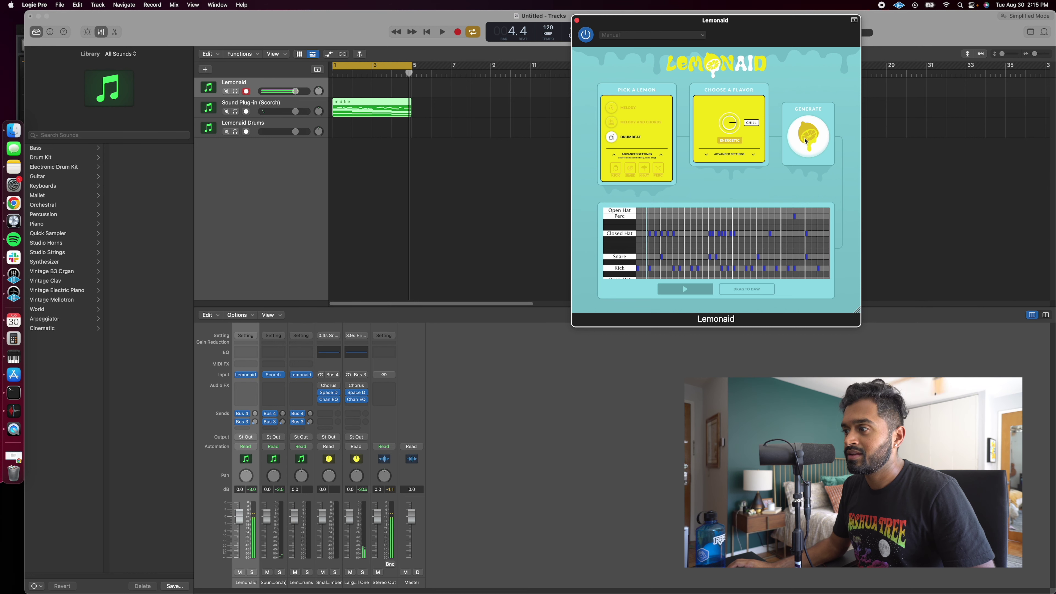
# Generate several Energetic drum patterns during playback and drag the chosen one onto the Lemonaid Drums track
pyautogui.click(789, 140)
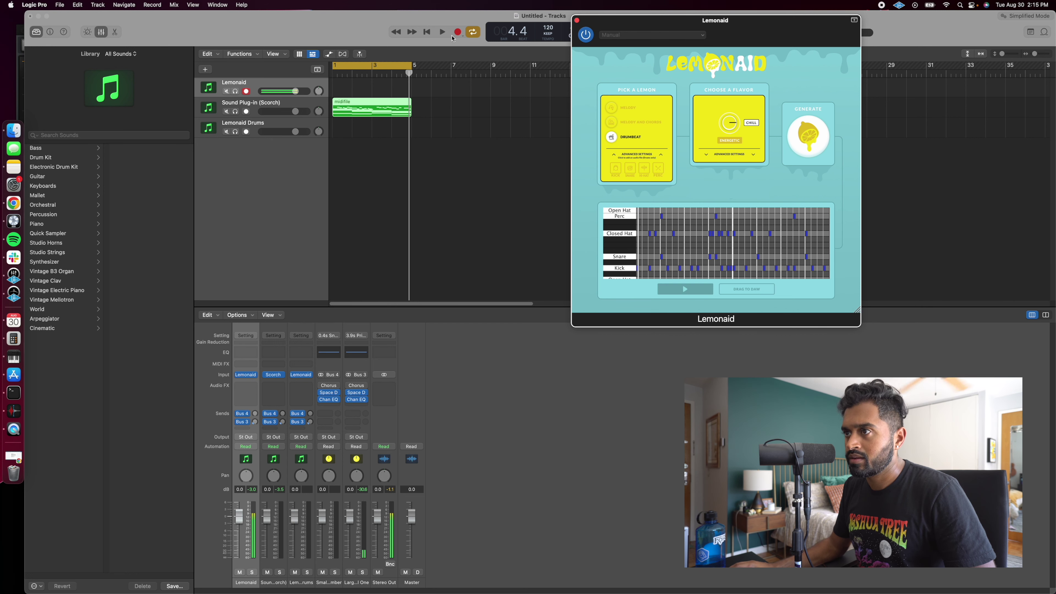
pyautogui.click(443, 32)
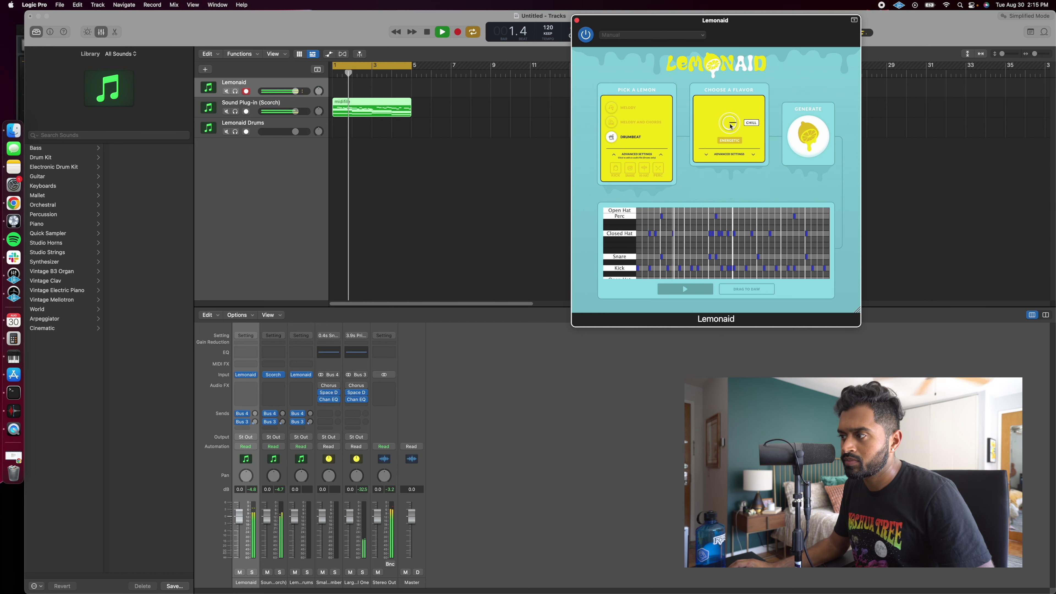
pyautogui.click(809, 143)
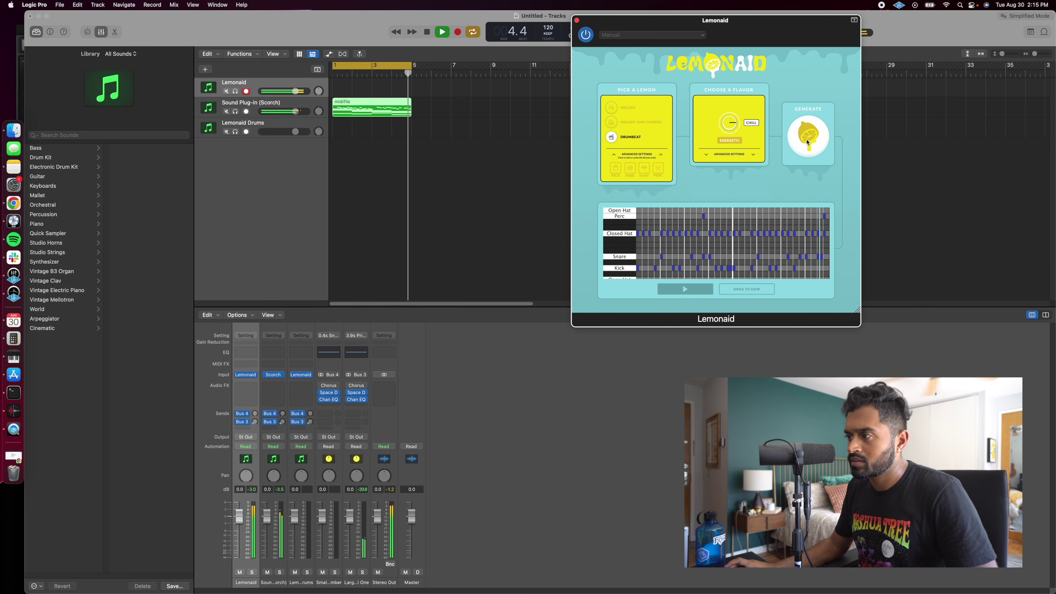
pyautogui.click(808, 142)
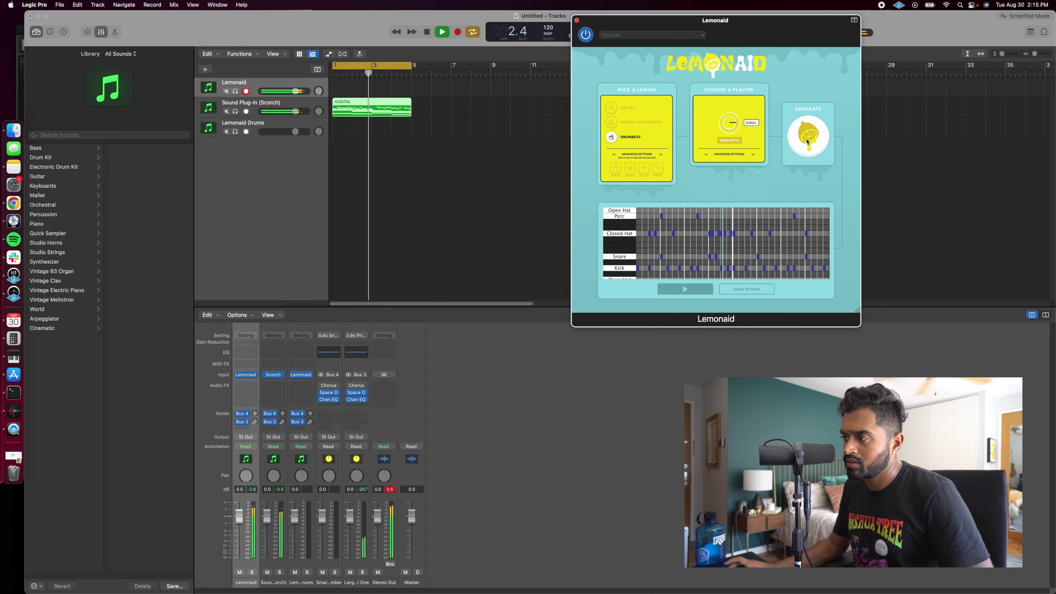
pyautogui.press('space')
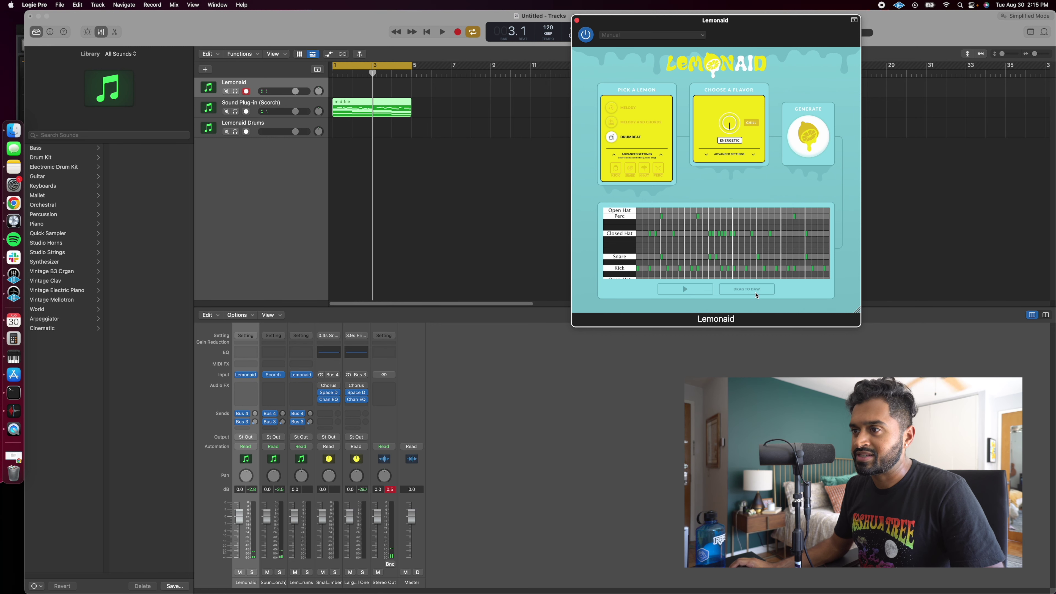
pyautogui.moveTo(756, 296); pyautogui.dragTo(334, 127)
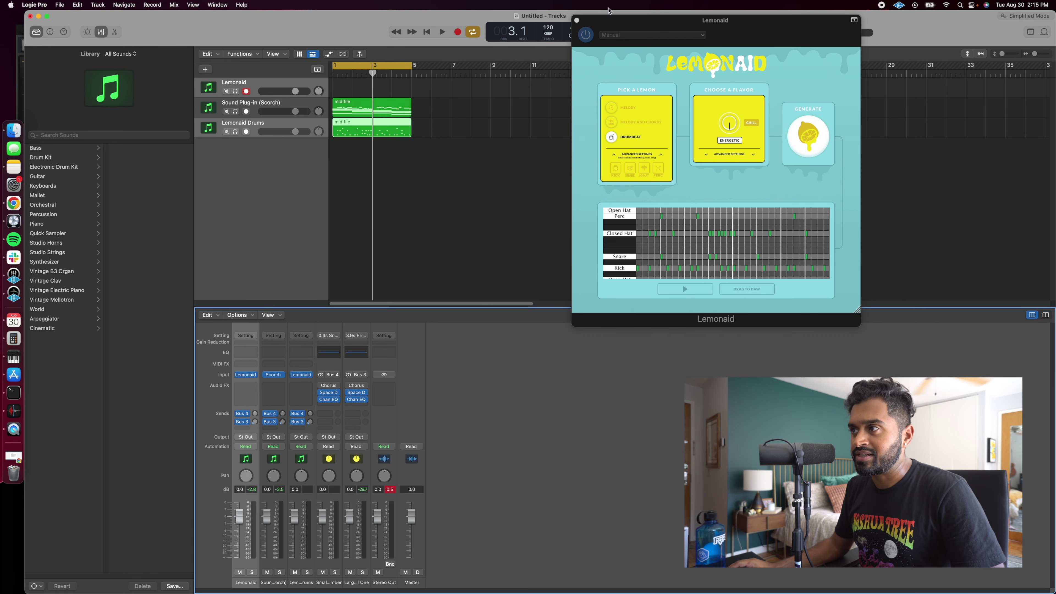
# Close Lemonaid, set the project tempo to 105 BPM, and play the arrangement back
pyautogui.click(577, 20)
pyautogui.doubleClick(550, 29)
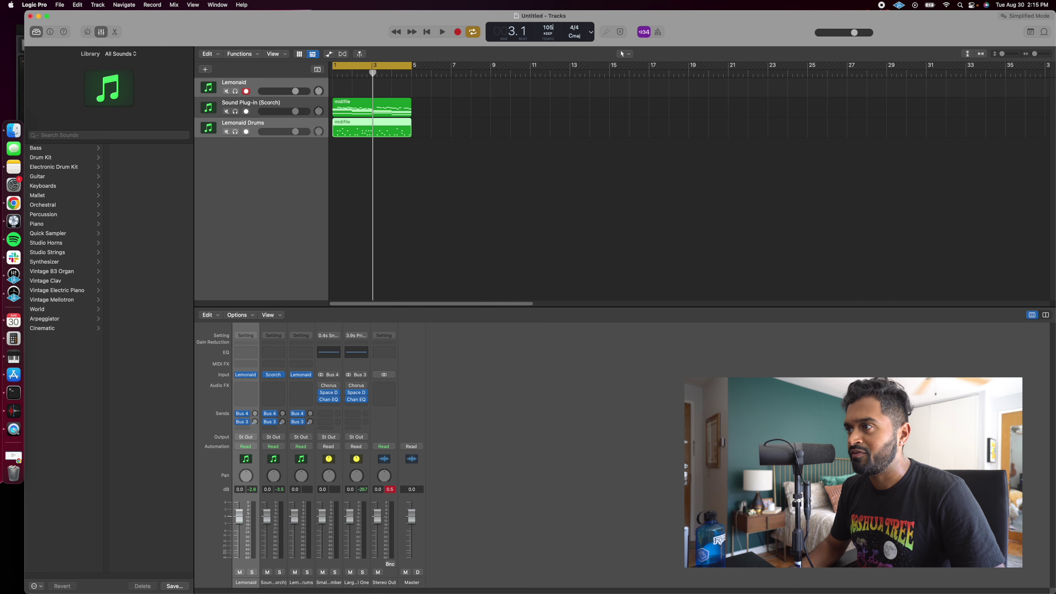
pyautogui.press('Return')
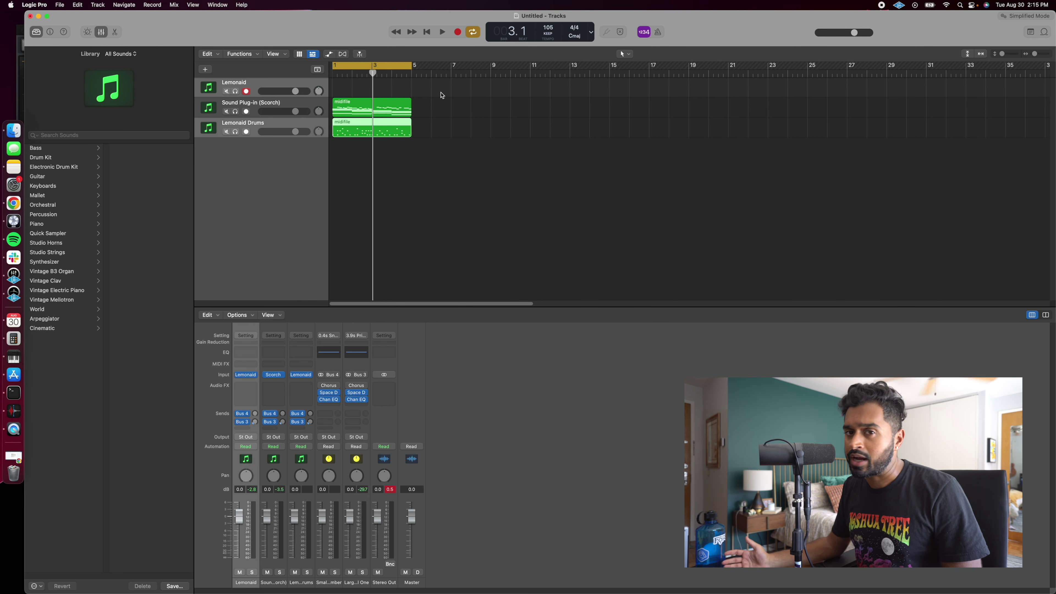
pyautogui.press('space')
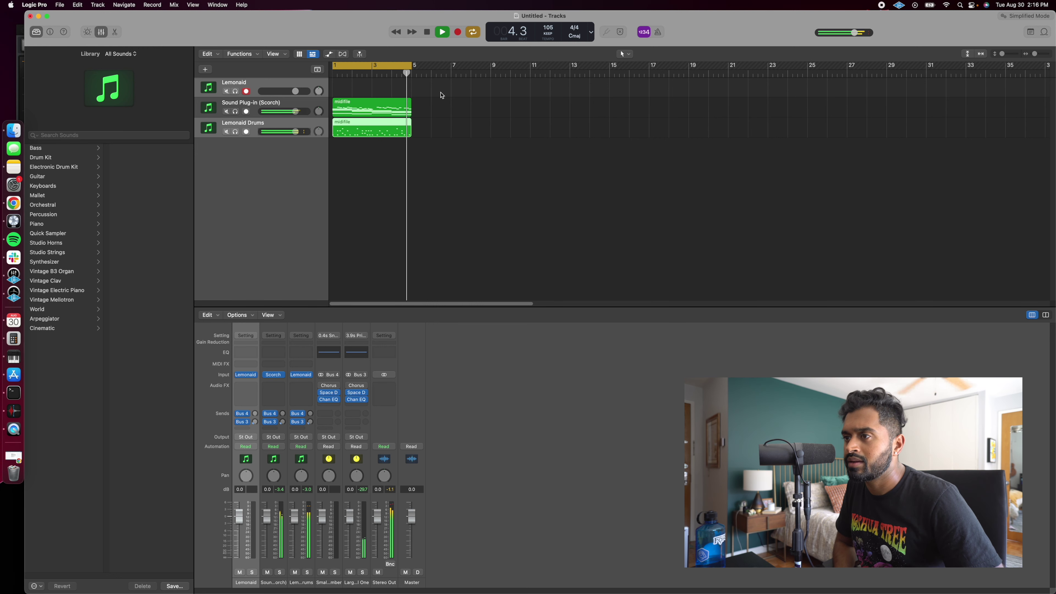
pyautogui.press('space')
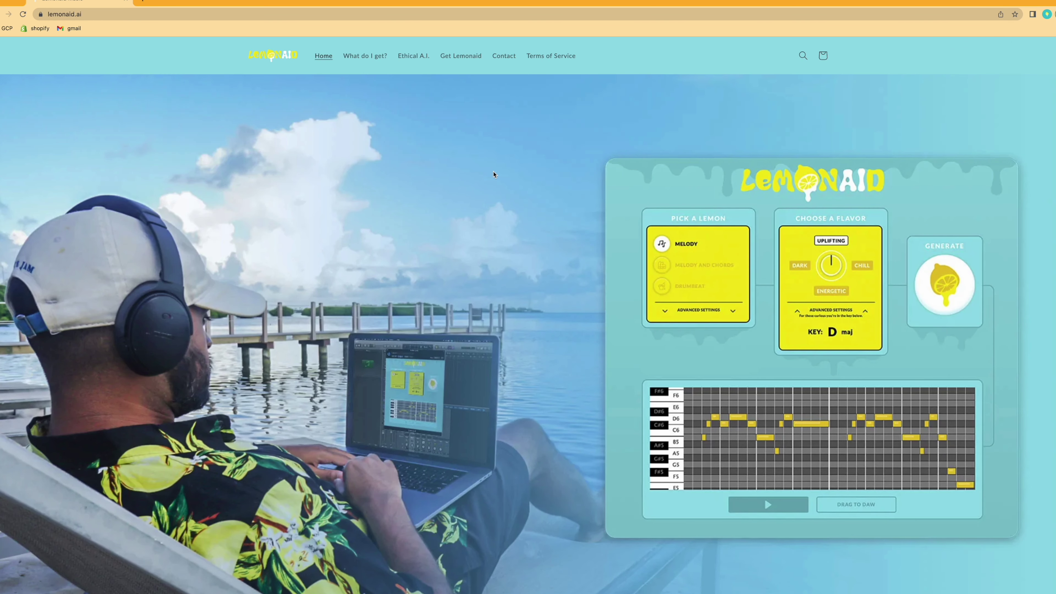
# Scroll through the product listings on the lemonaid.ai home page
pyautogui.scroll(-3, 494, 175)
pyautogui.scroll(-7, 494, 174)
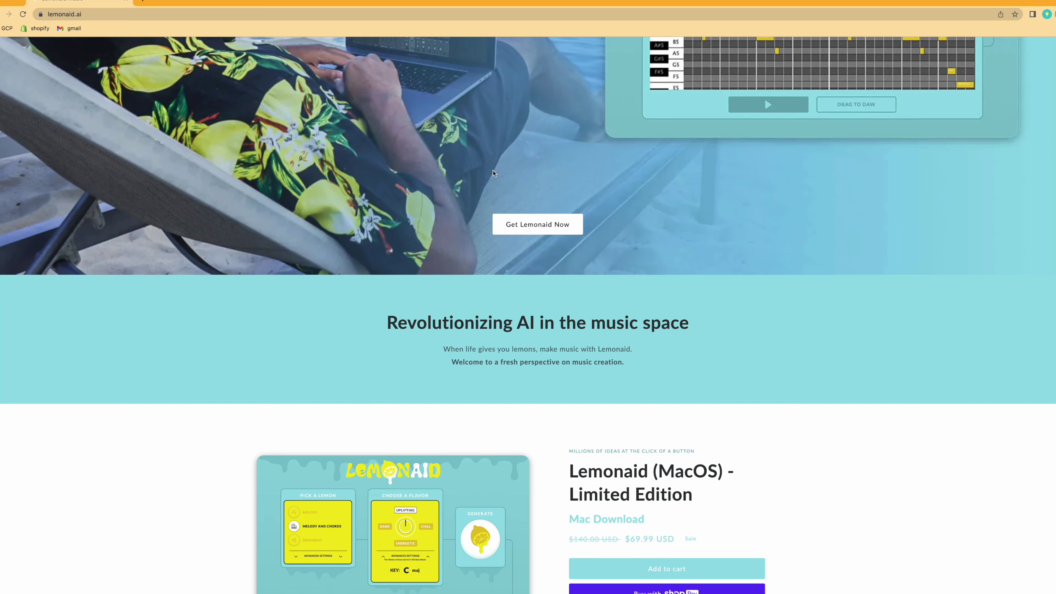
pyautogui.scroll(-6, 493, 171)
pyautogui.scroll(-1, 493, 170)
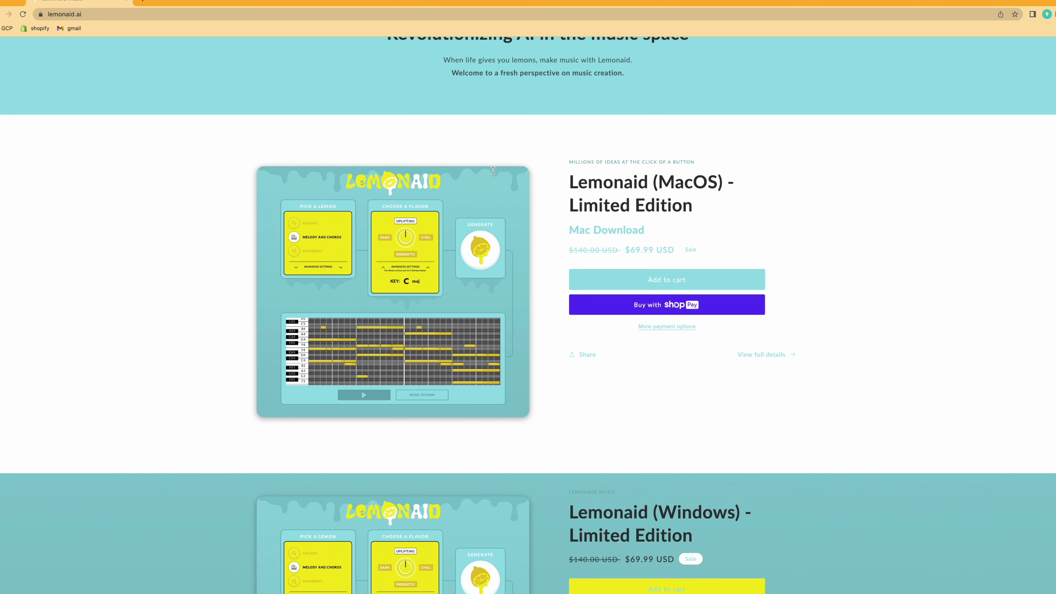
pyautogui.scroll(-4, 493, 171)
pyautogui.scroll(-3, 494, 174)
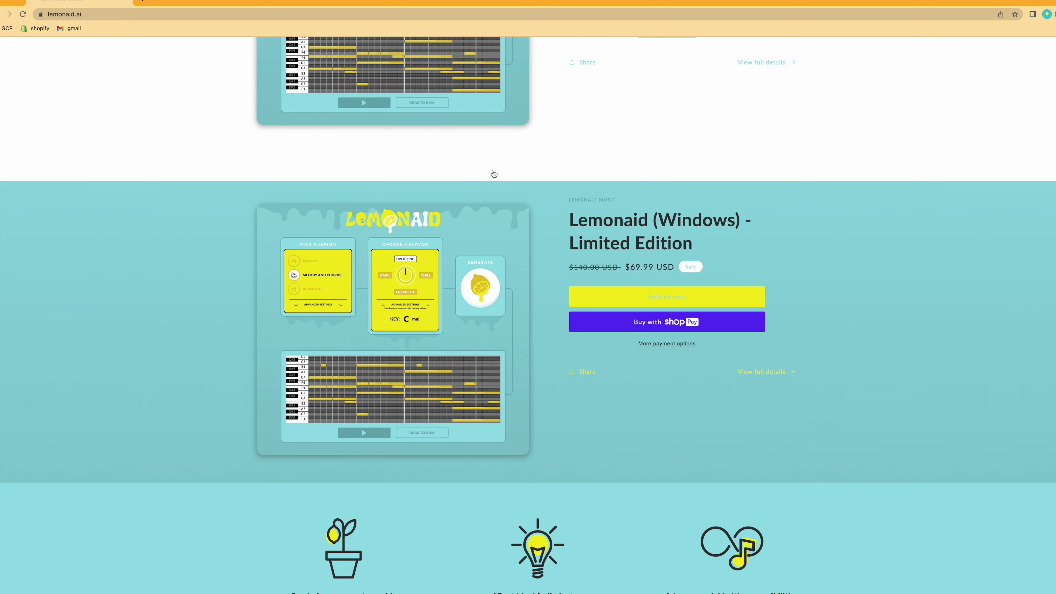
pyautogui.scroll(-3, 494, 174)
pyautogui.scroll(1, 503, 195)
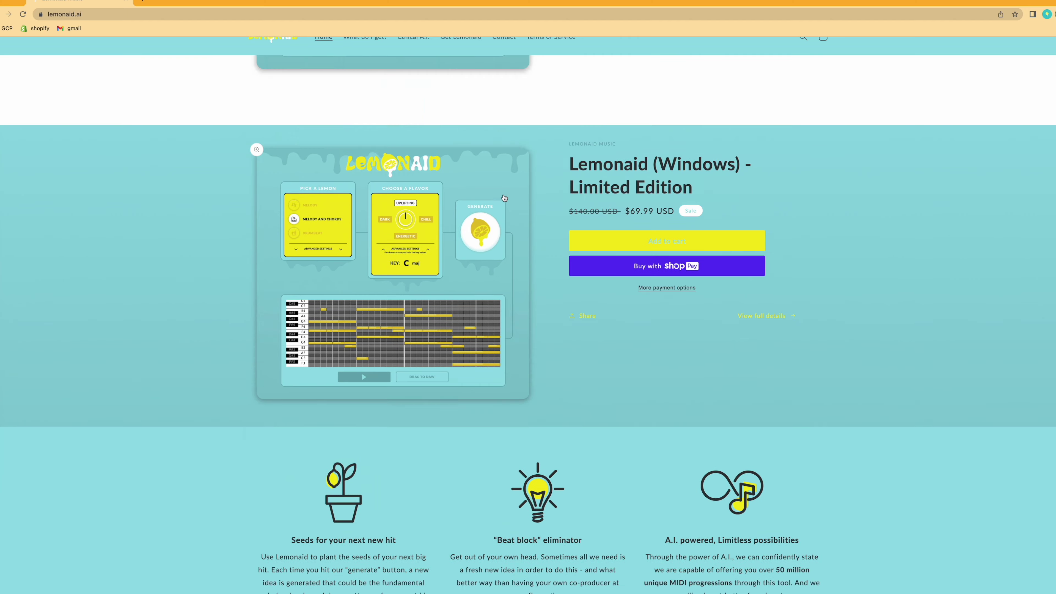
pyautogui.scroll(15, 504, 198)
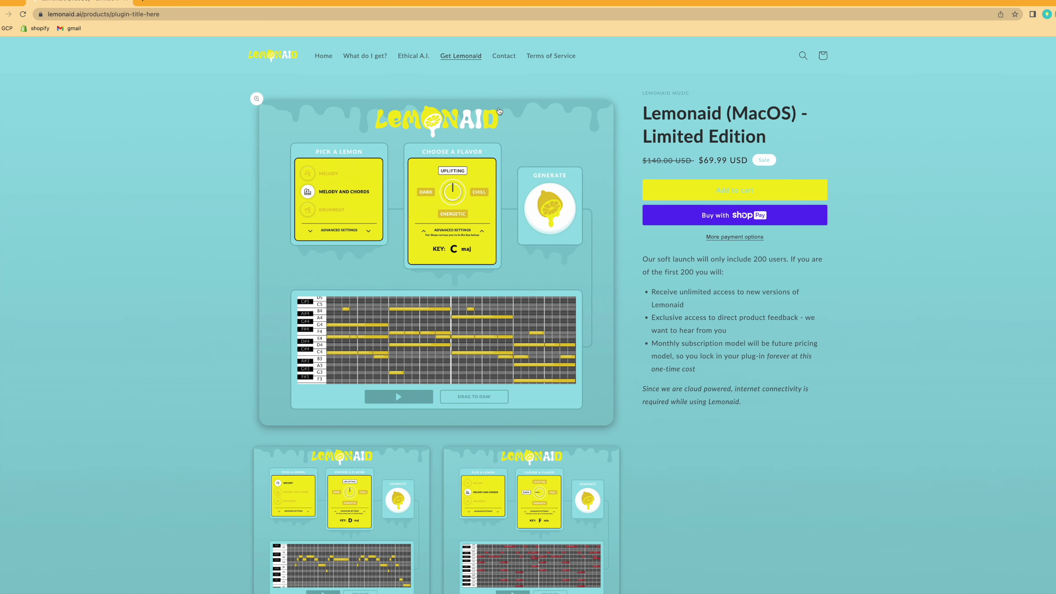
pyautogui.scroll(-10, 500, 111)
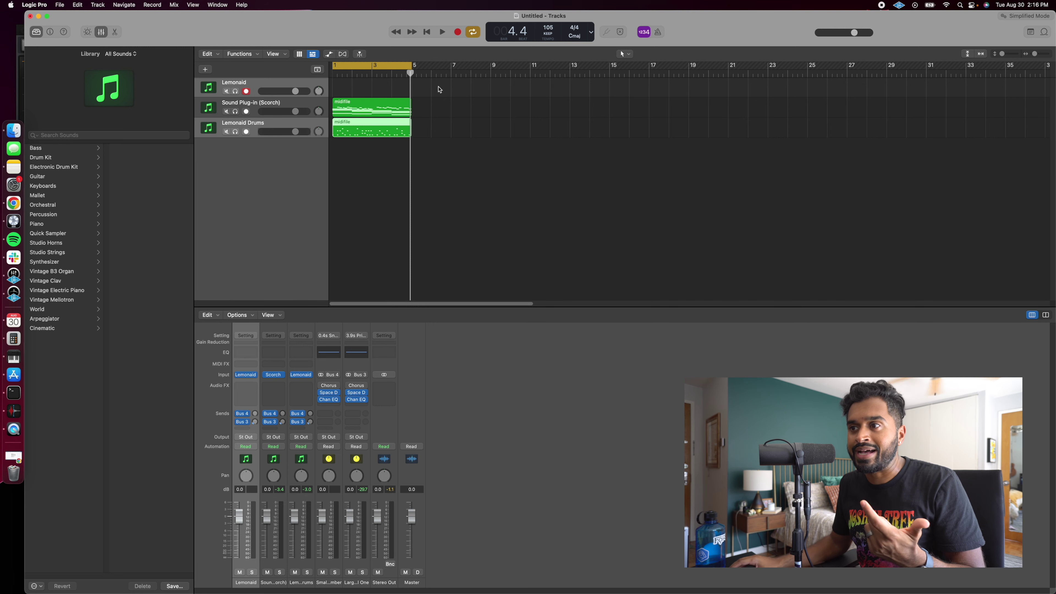
# Open the melody midifile region on the Sound Plug-in (Scorch) track in the Piano Roll
pyautogui.doubleClick(400, 111)
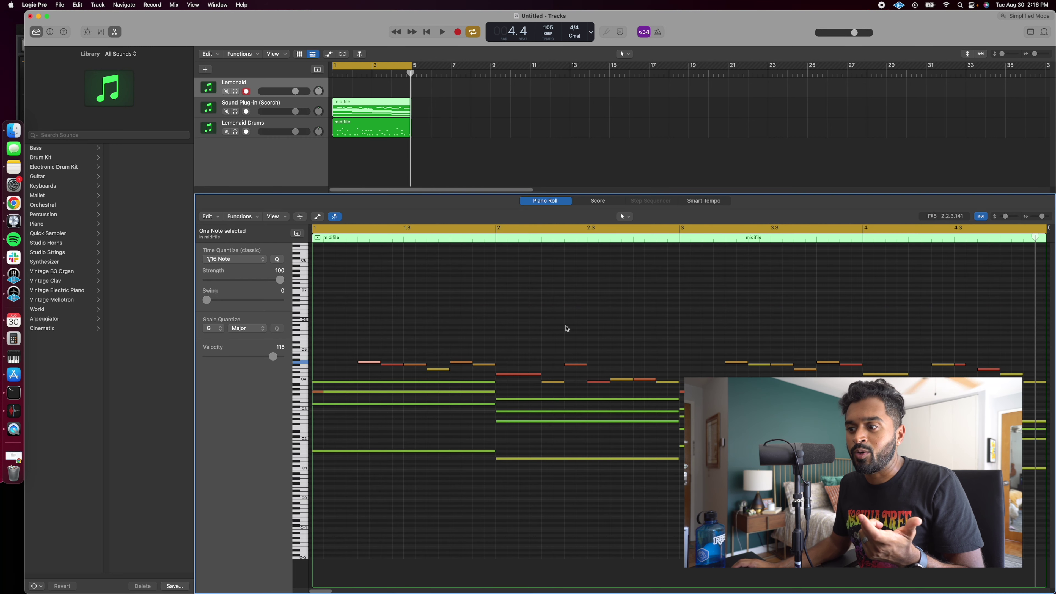